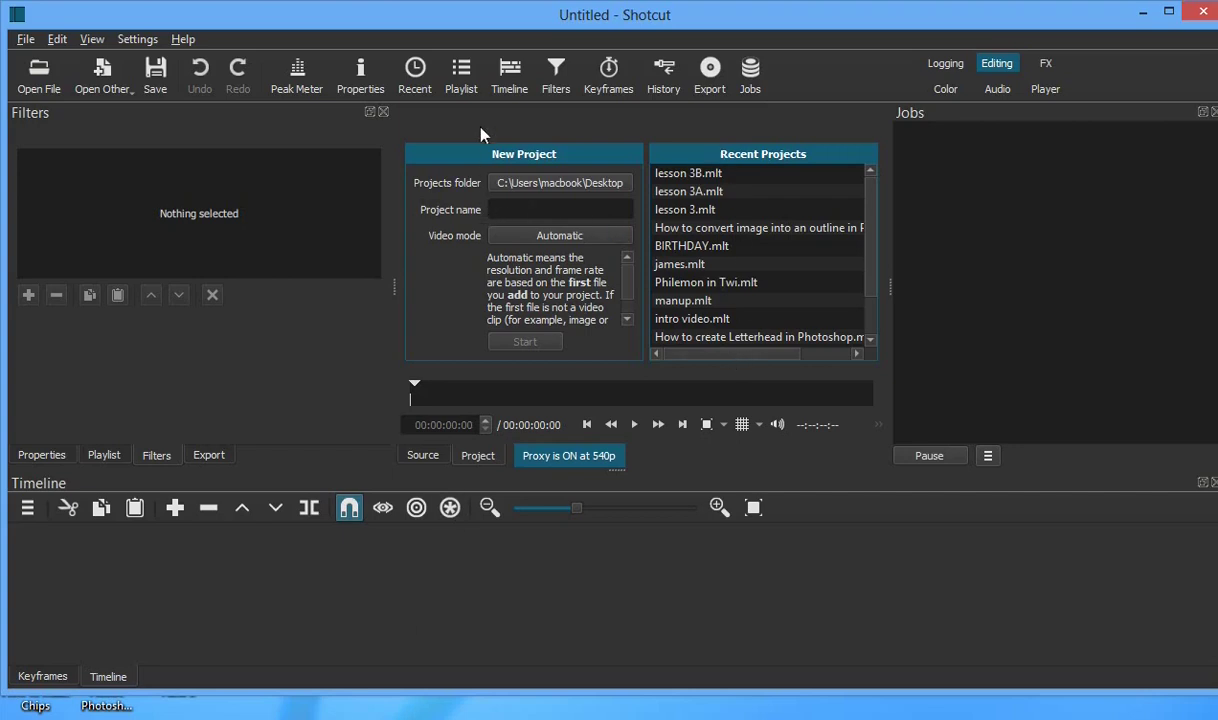
# Step: Import all five media files from the desktop's Shotcut folder into the playlist
pyautogui.click(458, 88)
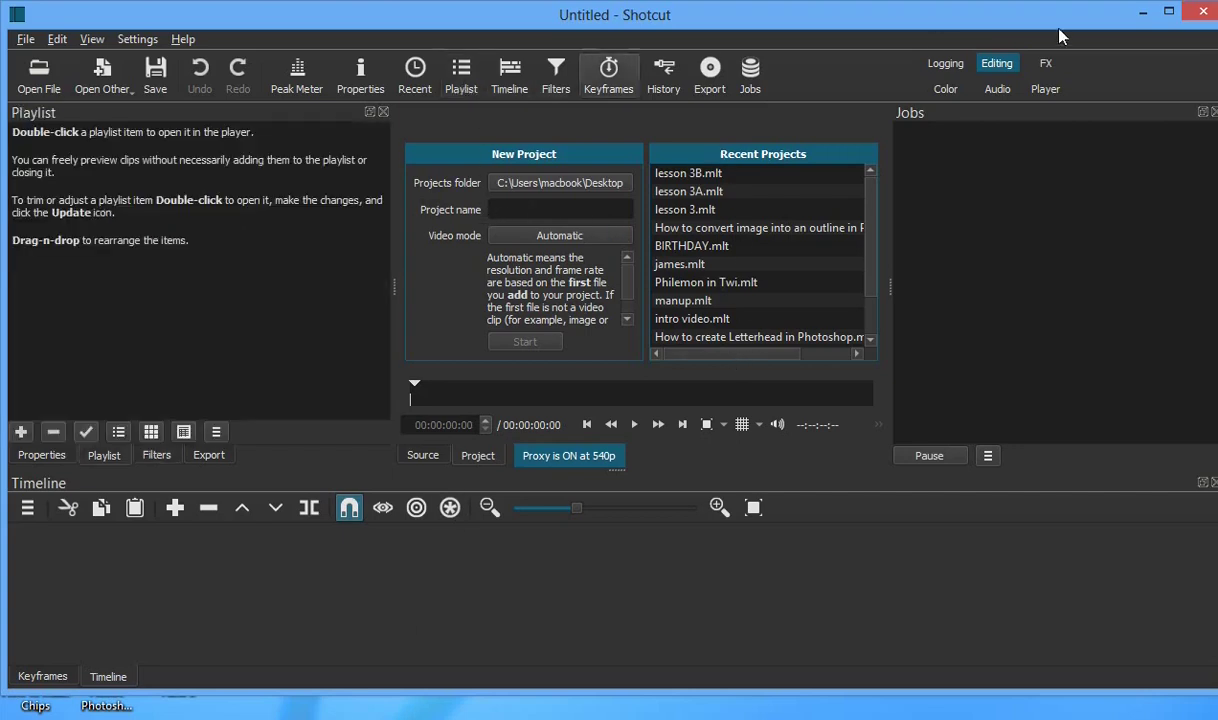
pyautogui.click(1138, 16)
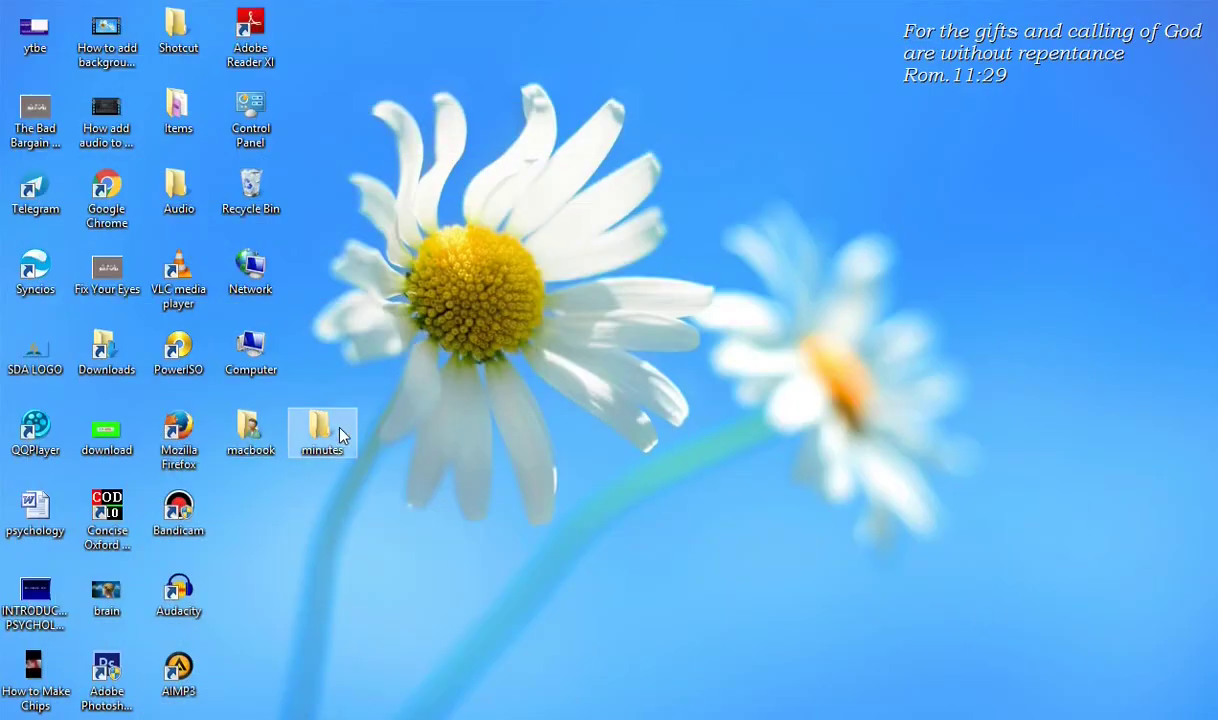
pyautogui.doubleClick(190, 33)
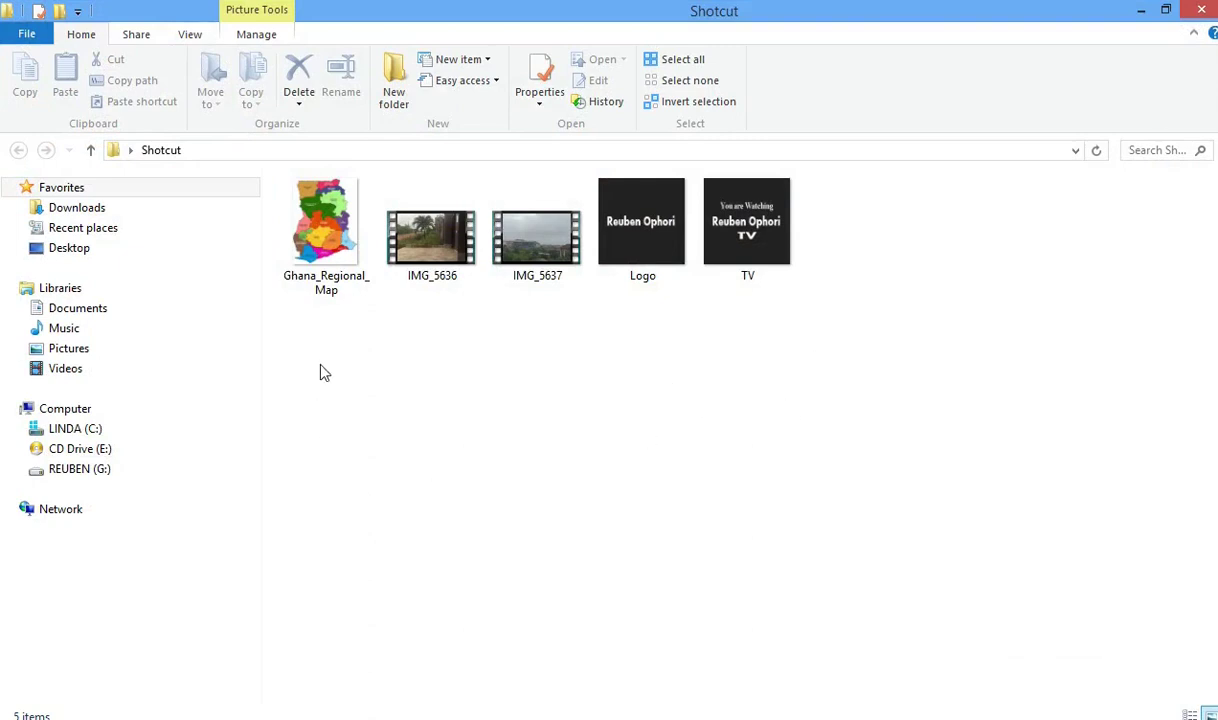
pyautogui.moveTo(265, 230); pyautogui.dragTo(760, 290)
pyautogui.moveTo(333, 222); pyautogui.dragTo(217, 337)
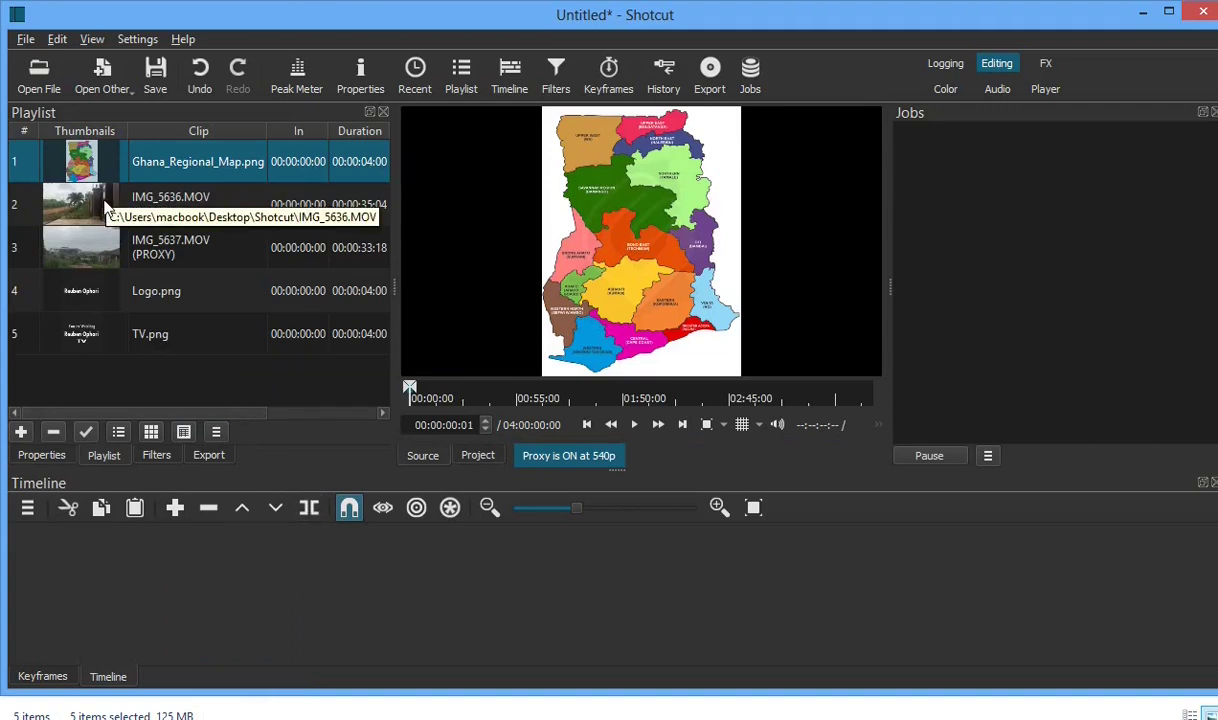
# Step: Place IMG_5636.MOV on the timeline and add a second video track above it
pyautogui.moveTo(106, 207); pyautogui.dragTo(532, 572)
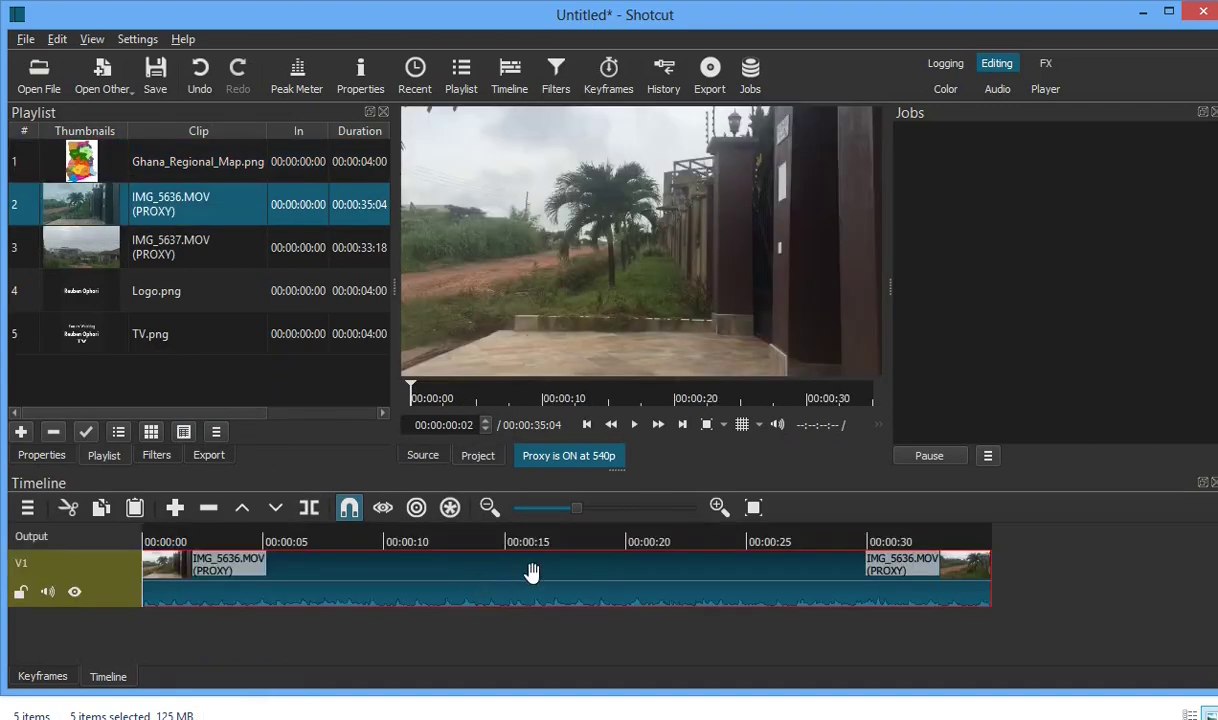
pyautogui.click(28, 508)
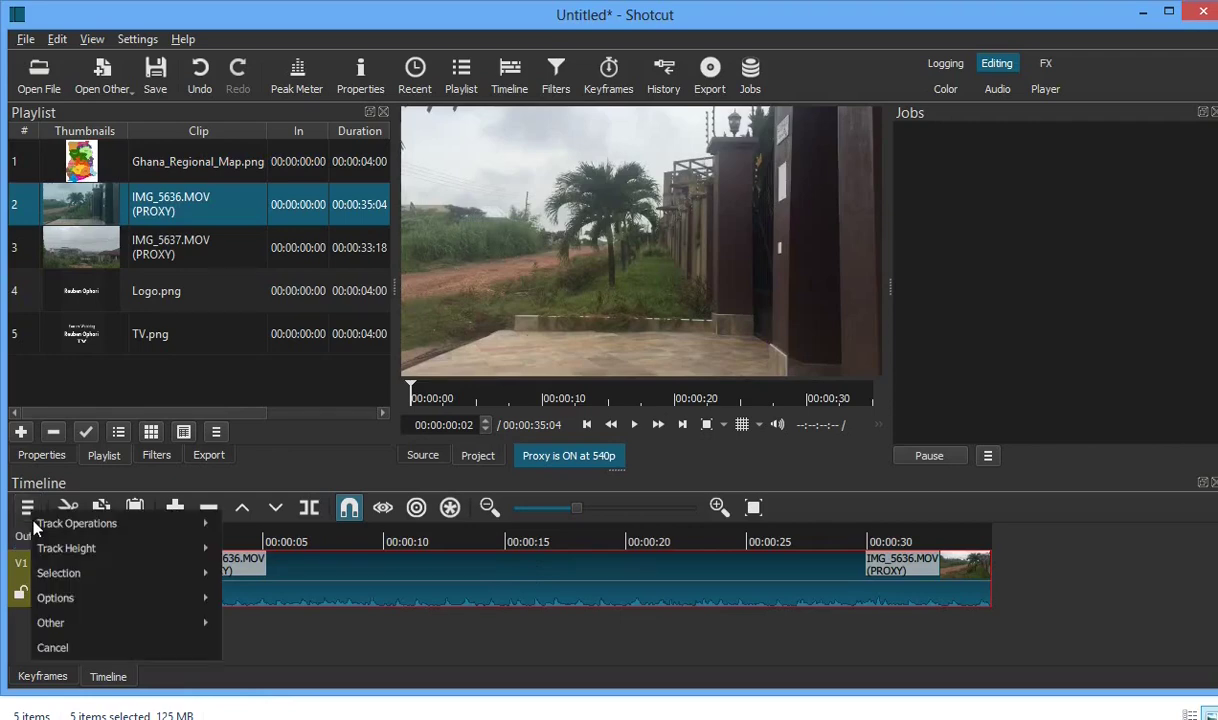
pyautogui.moveTo(80, 530)
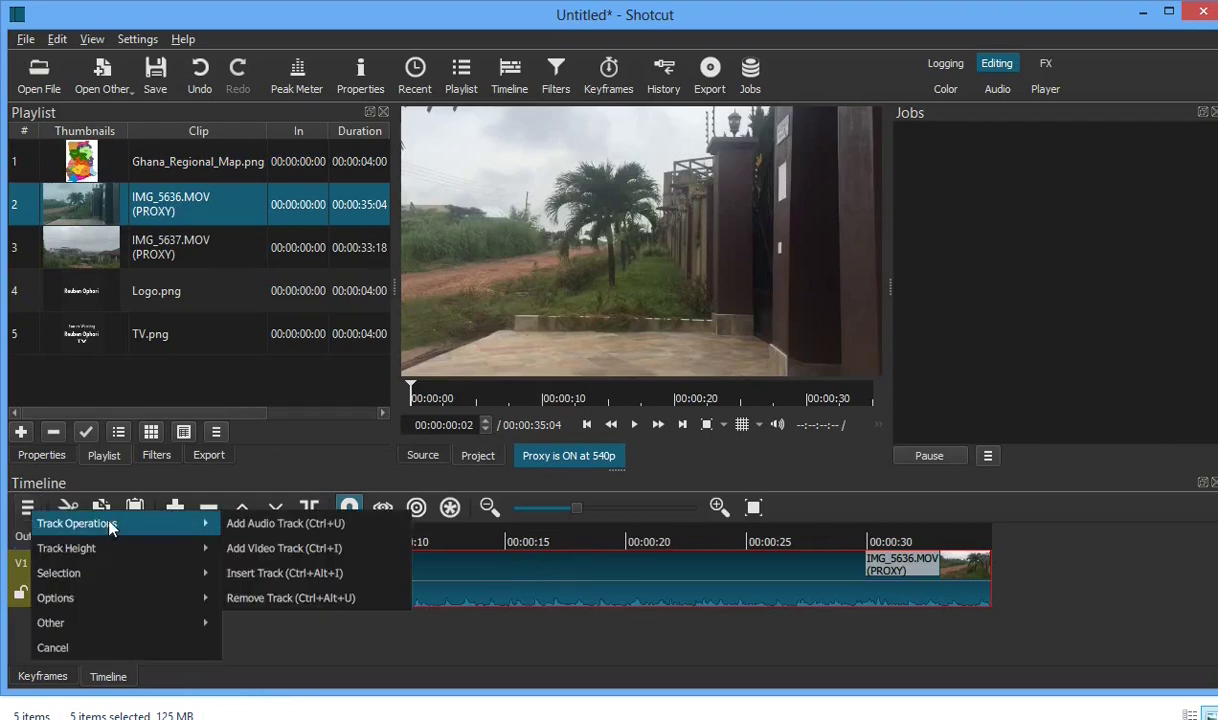
pyautogui.click(261, 548)
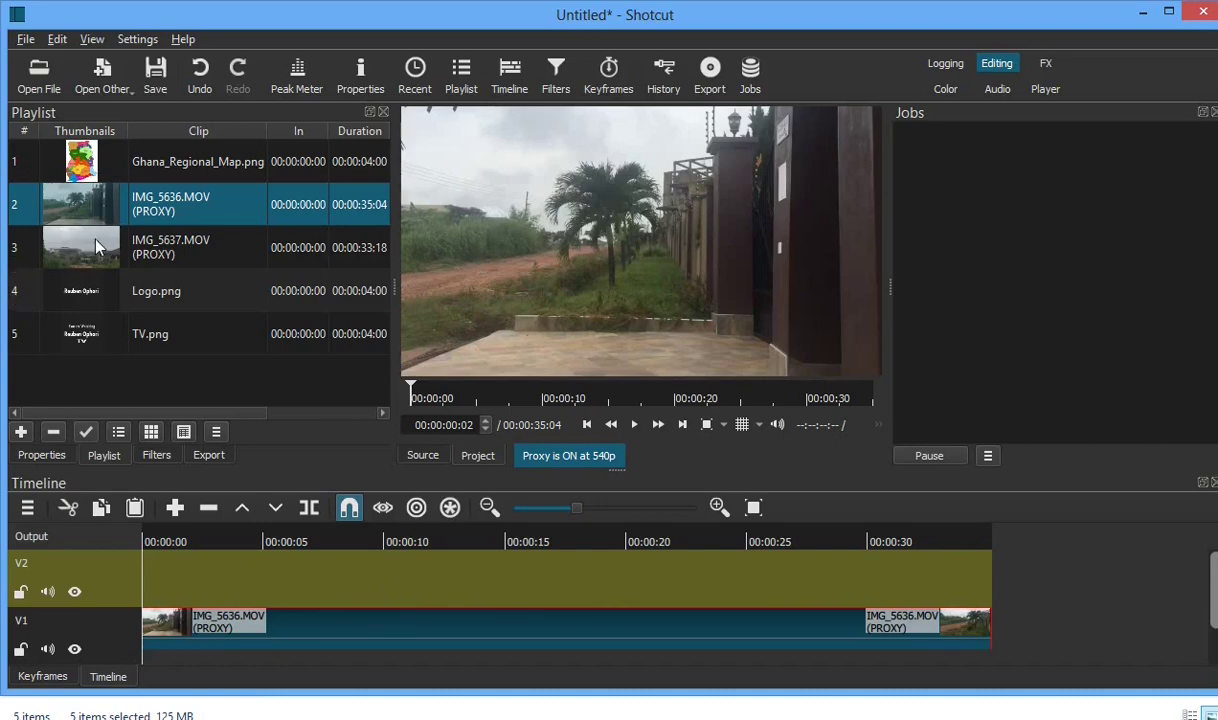
# Step: Place IMG_5637.MOV on track V2 from about 6 seconds, trim its end to about 21 seconds, and preview the overlap
pyautogui.moveTo(96, 240); pyautogui.dragTo(277, 535)
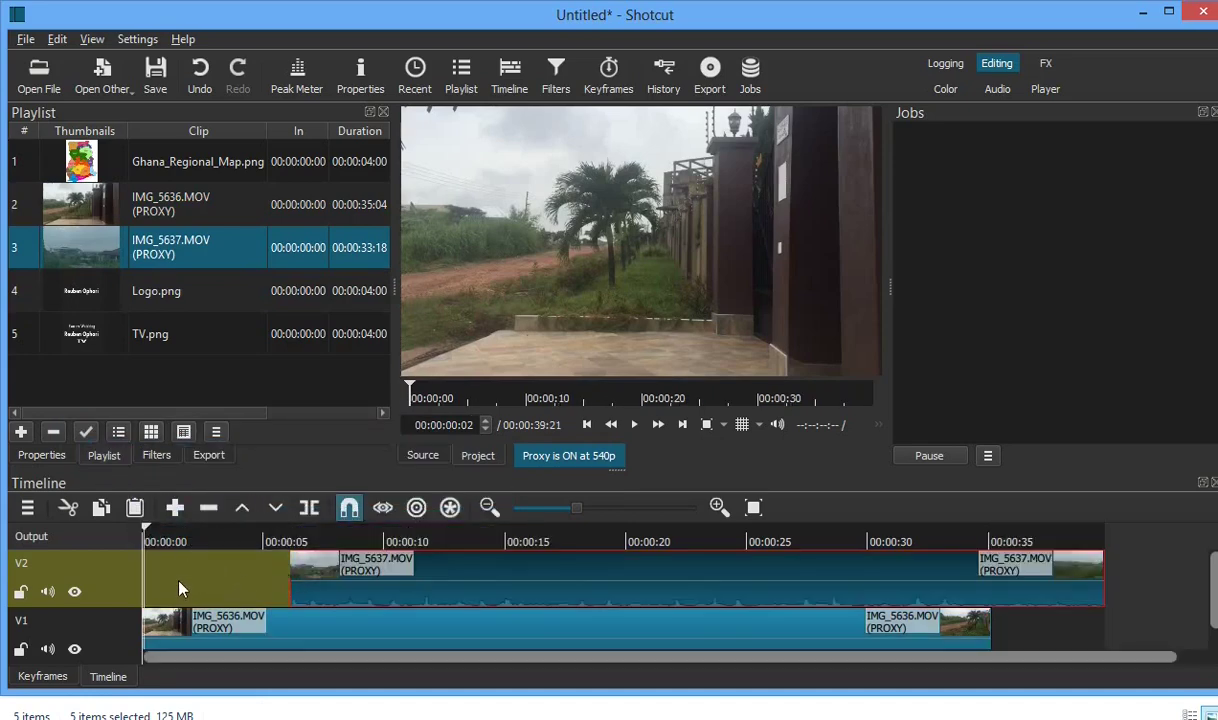
pyautogui.moveTo(1100, 575); pyautogui.dragTo(660, 575)
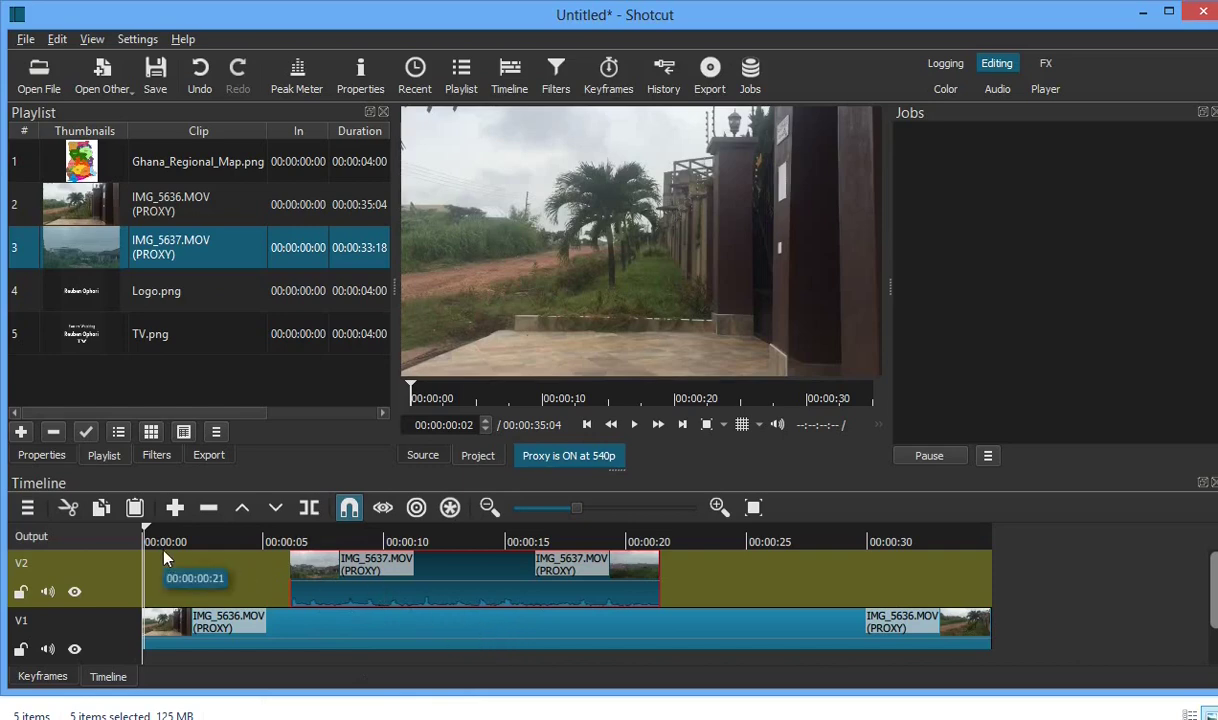
pyautogui.press('space')
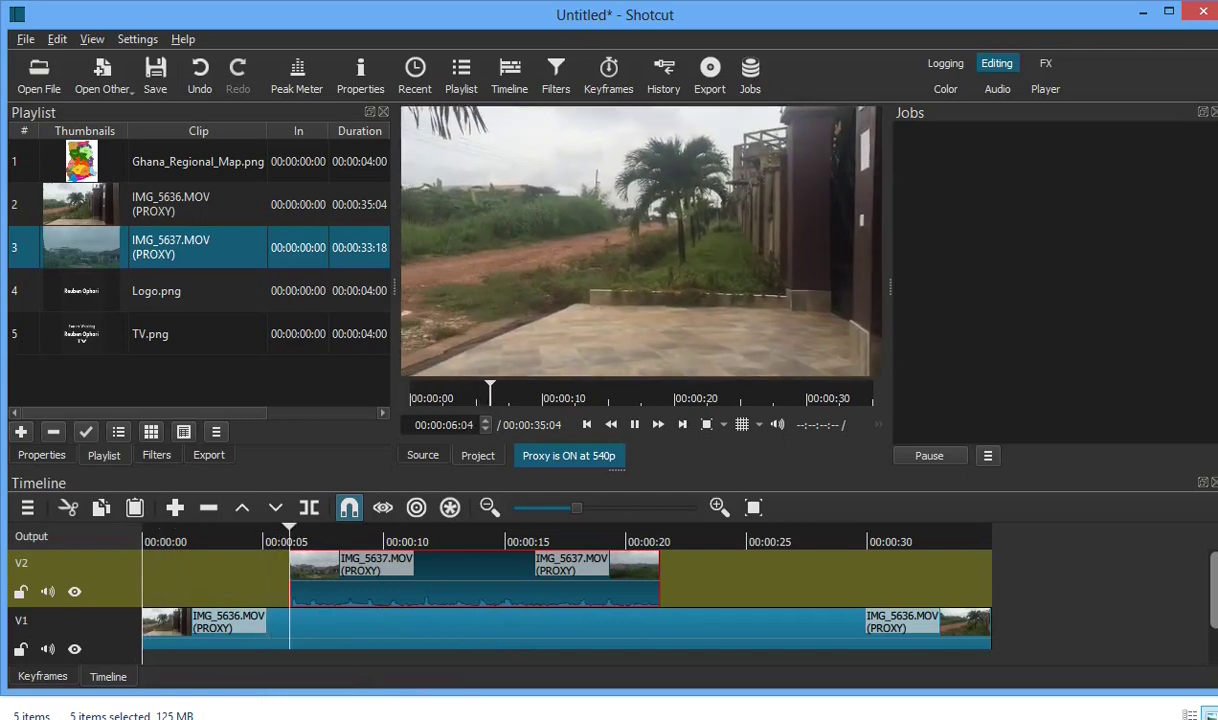
pyautogui.press('space')
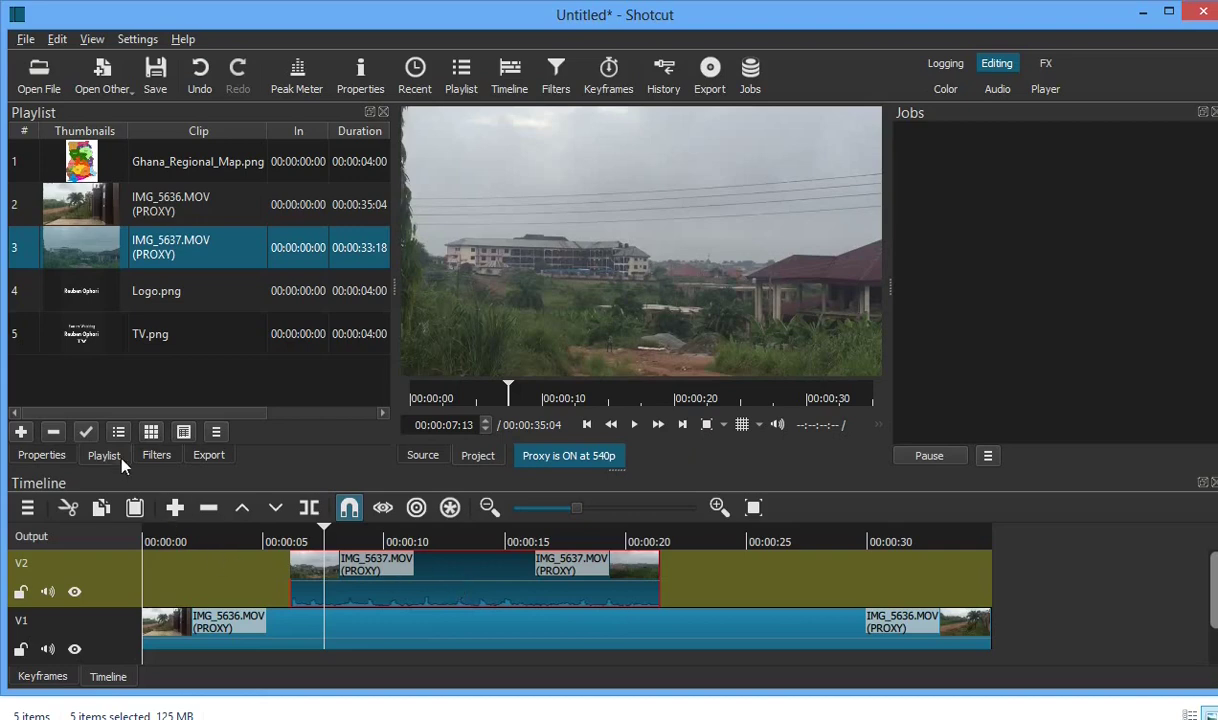
# Step: Find the Size, Position & Rotate video filter and apply it to the IMG_5637.MOV clip
pyautogui.click(156, 456)
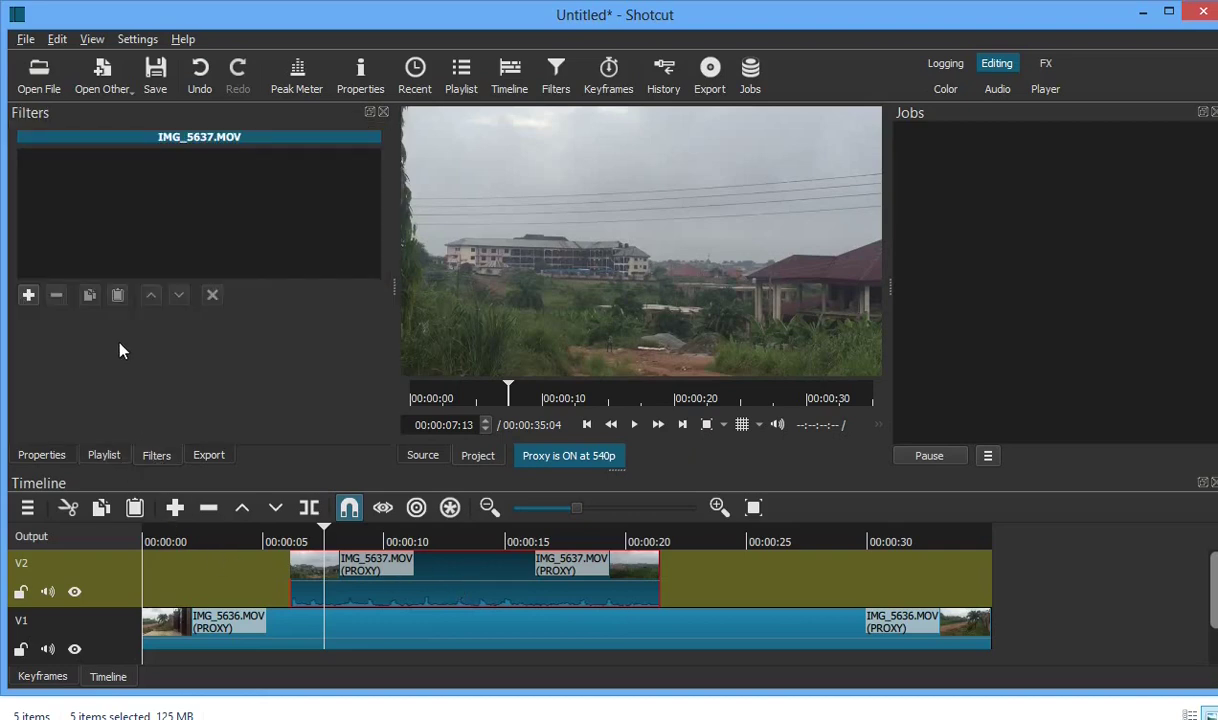
pyautogui.click(28, 296)
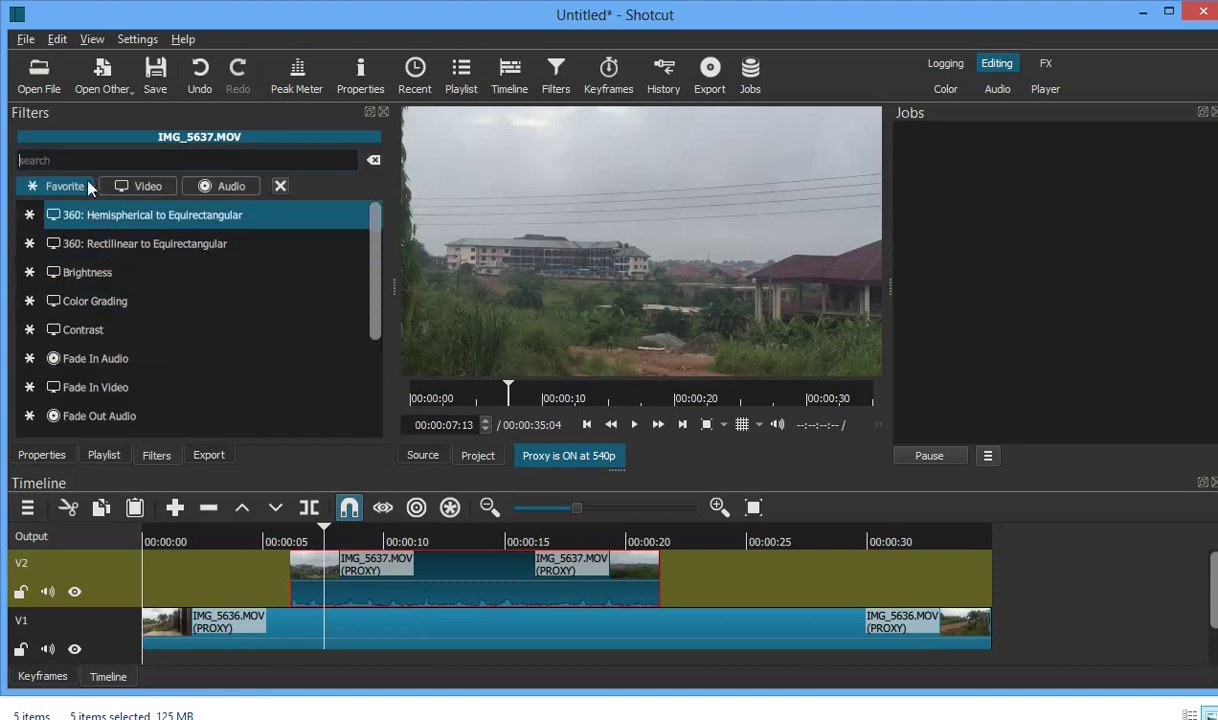
pyautogui.click(158, 187)
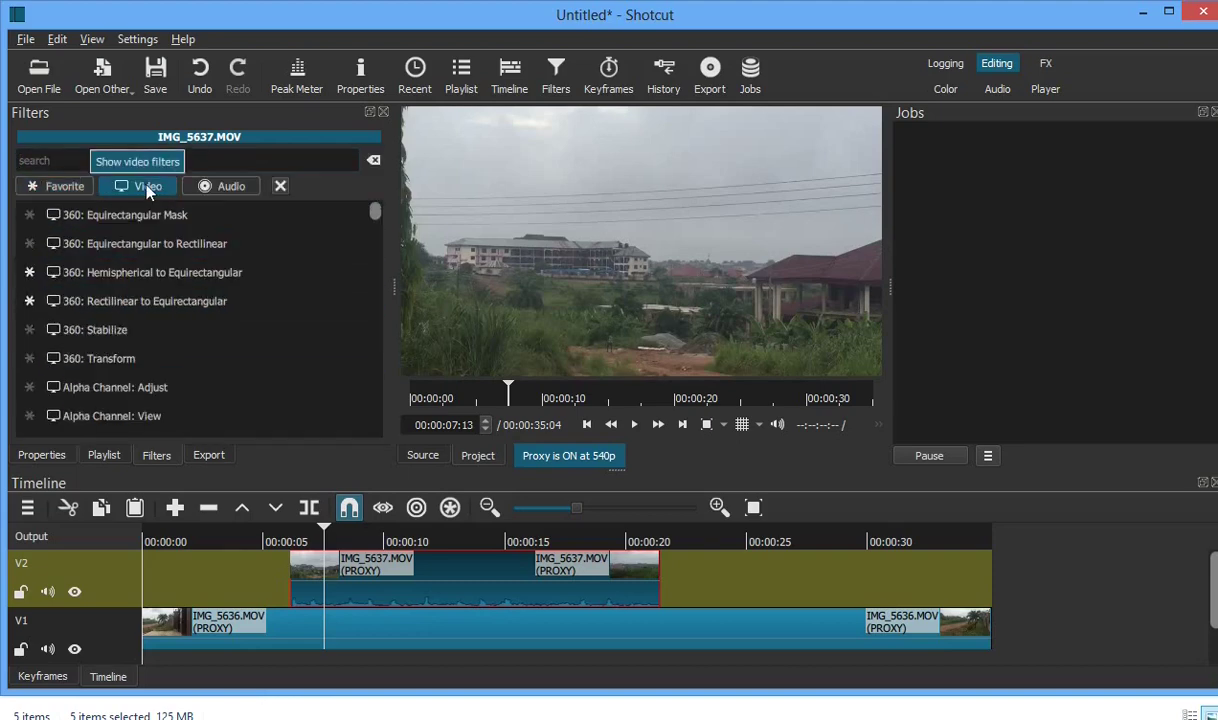
pyautogui.click(76, 166)
pyautogui.write('s')
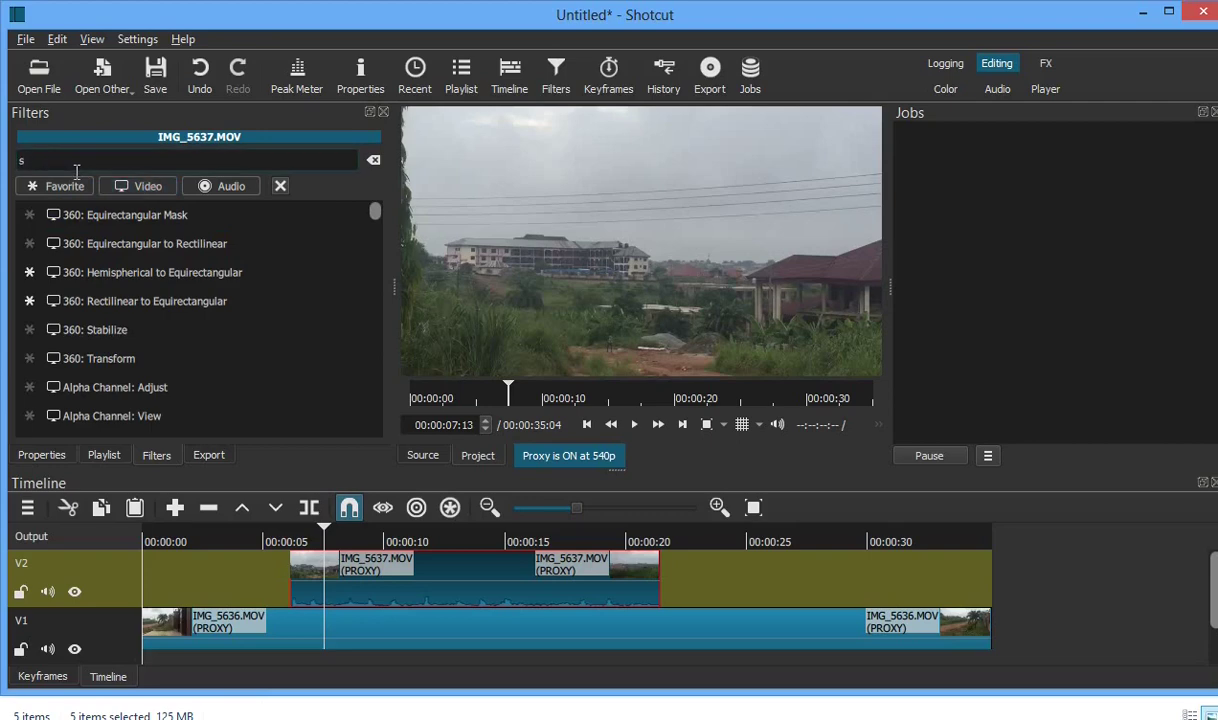
pyautogui.write('iz')
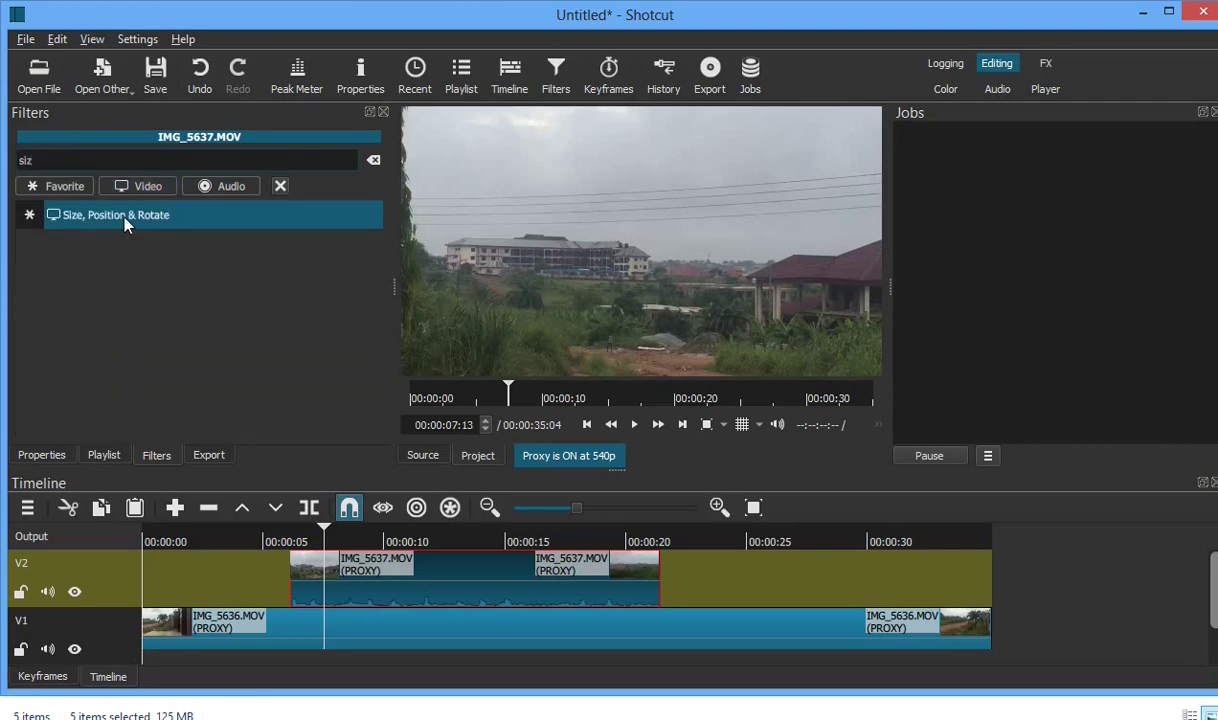
pyautogui.click(125, 222)
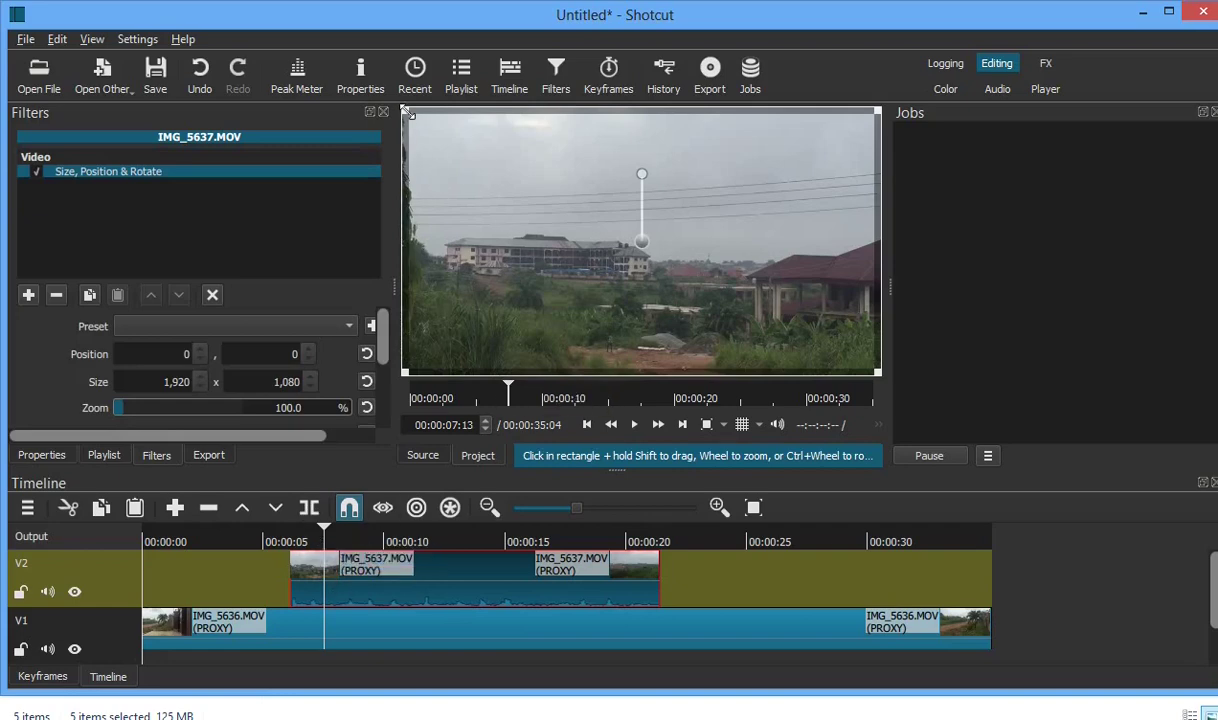
# Step: Shrink the IMG_5637.MOV overlay to 749 x 421 and place it at position 139, 38 in the frame's upper-left area
pyautogui.moveTo(418, 125); pyautogui.dragTo(655, 255)
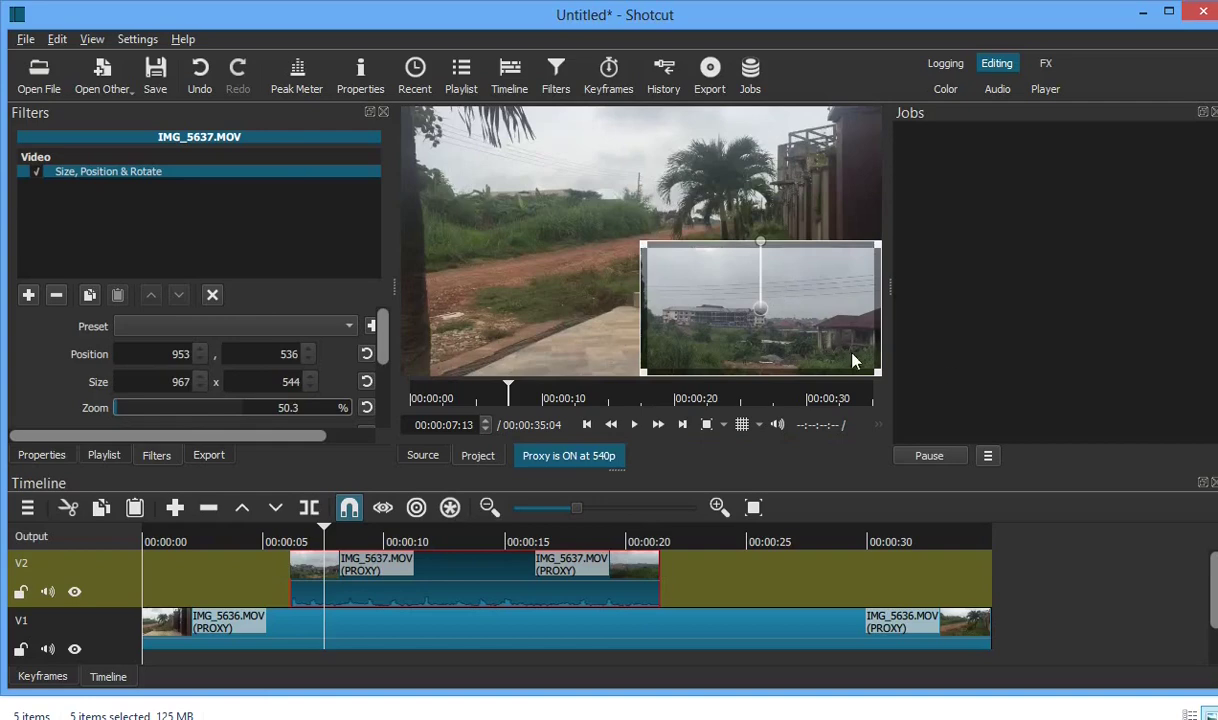
pyautogui.moveTo(746, 299); pyautogui.dragTo(567, 224)
pyautogui.moveTo(515, 130); pyautogui.dragTo(530, 176)
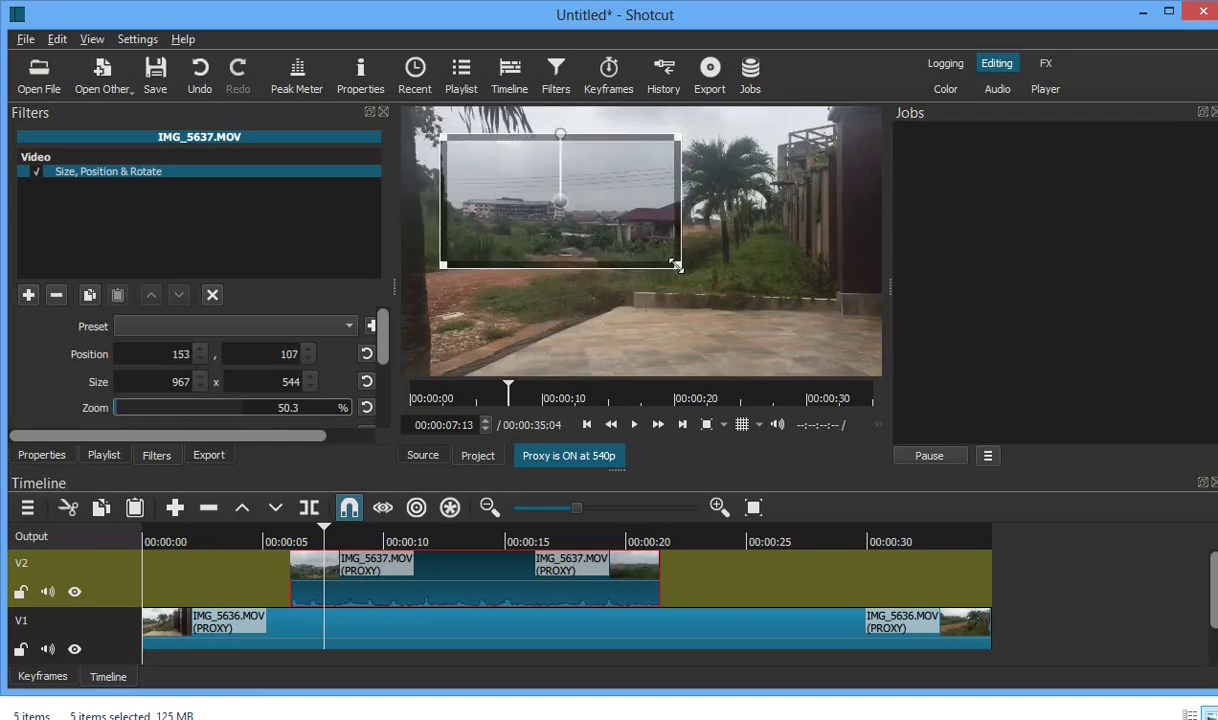
pyautogui.moveTo(677, 268); pyautogui.dragTo(653, 248)
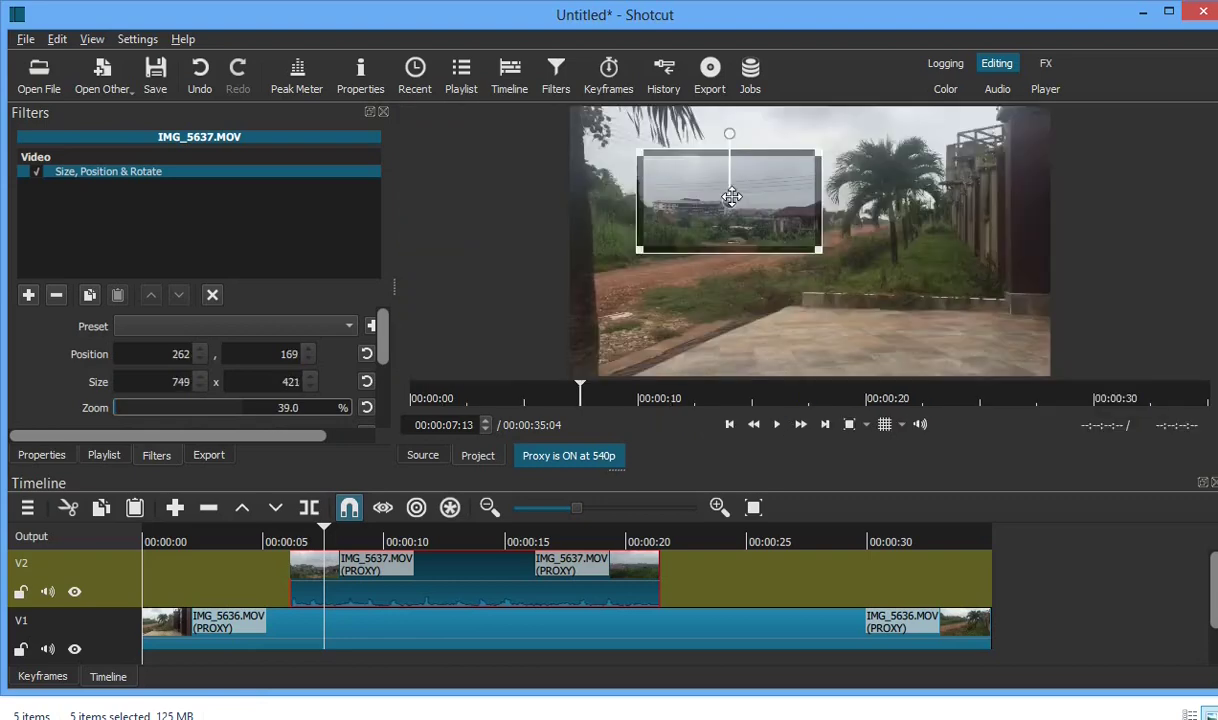
pyautogui.moveTo(718, 198); pyautogui.dragTo(697, 162)
# Step: Look through the remaining filter options and play the timeline to check the picture-in-picture overlay
pyautogui.scroll(-2, 361, 333)
pyautogui.scroll(-1, 370, 400)
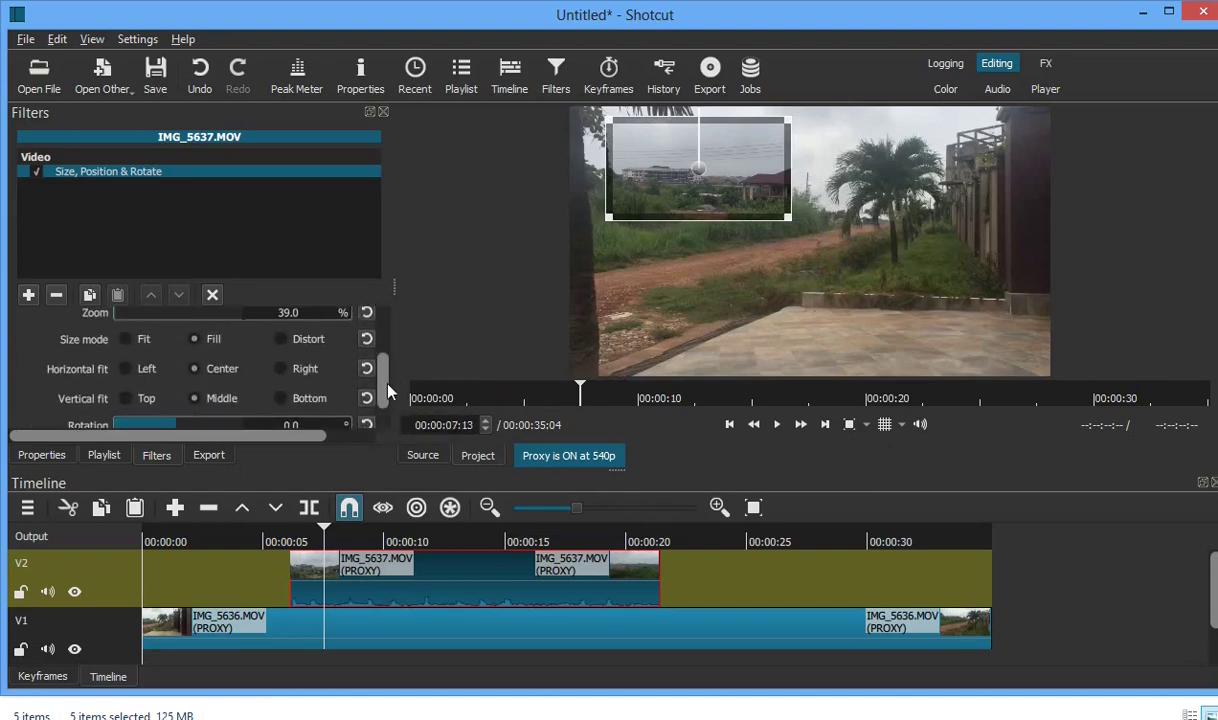
pyautogui.moveTo(388, 391); pyautogui.dragTo(388, 399)
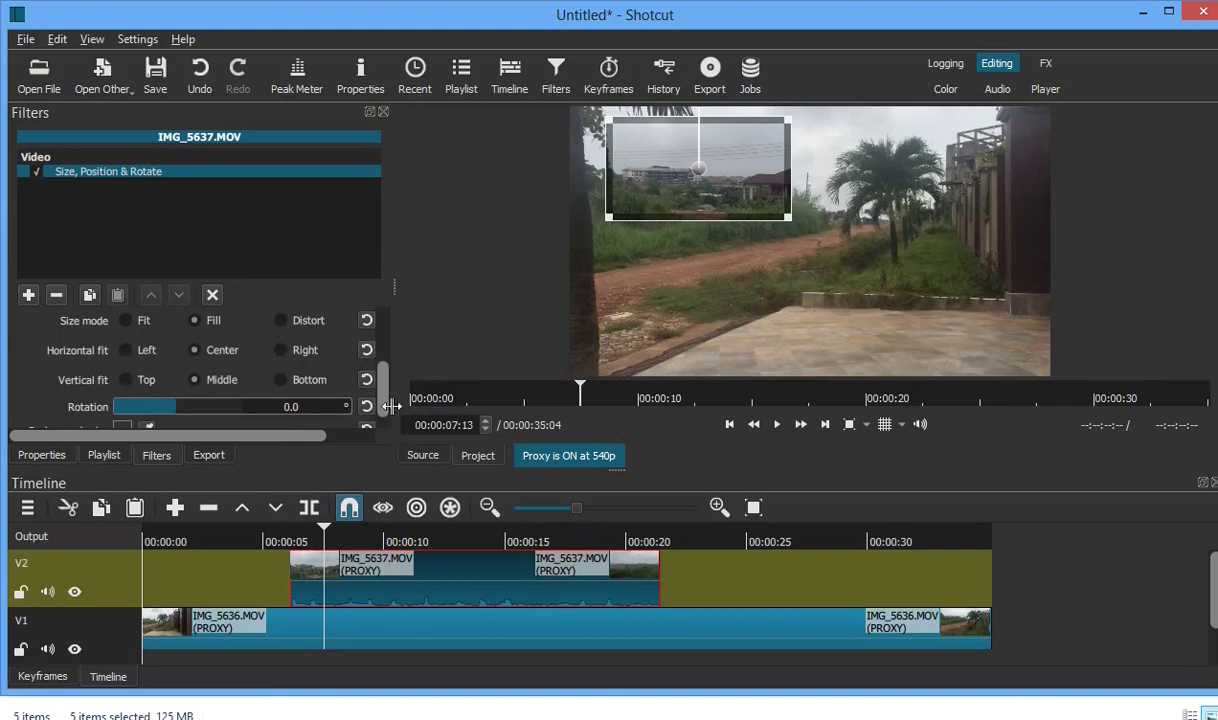
pyautogui.moveTo(383, 402); pyautogui.dragTo(383, 400)
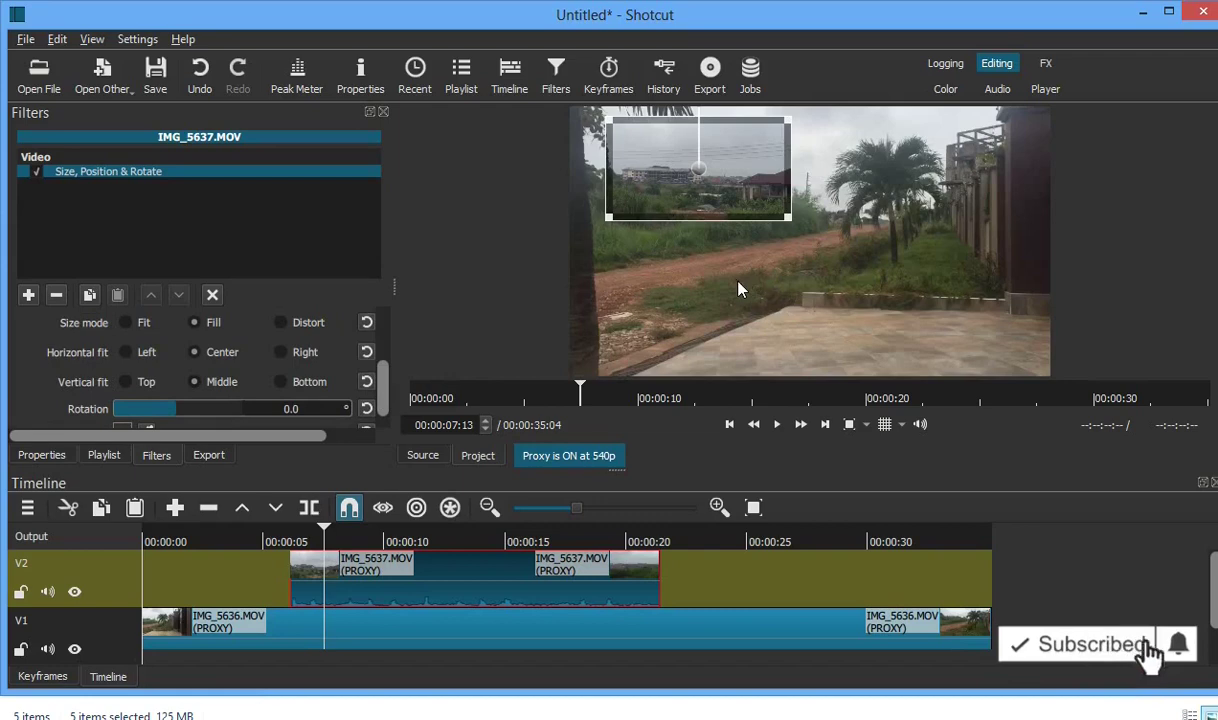
pyautogui.click(260, 535)
pyautogui.press('space')
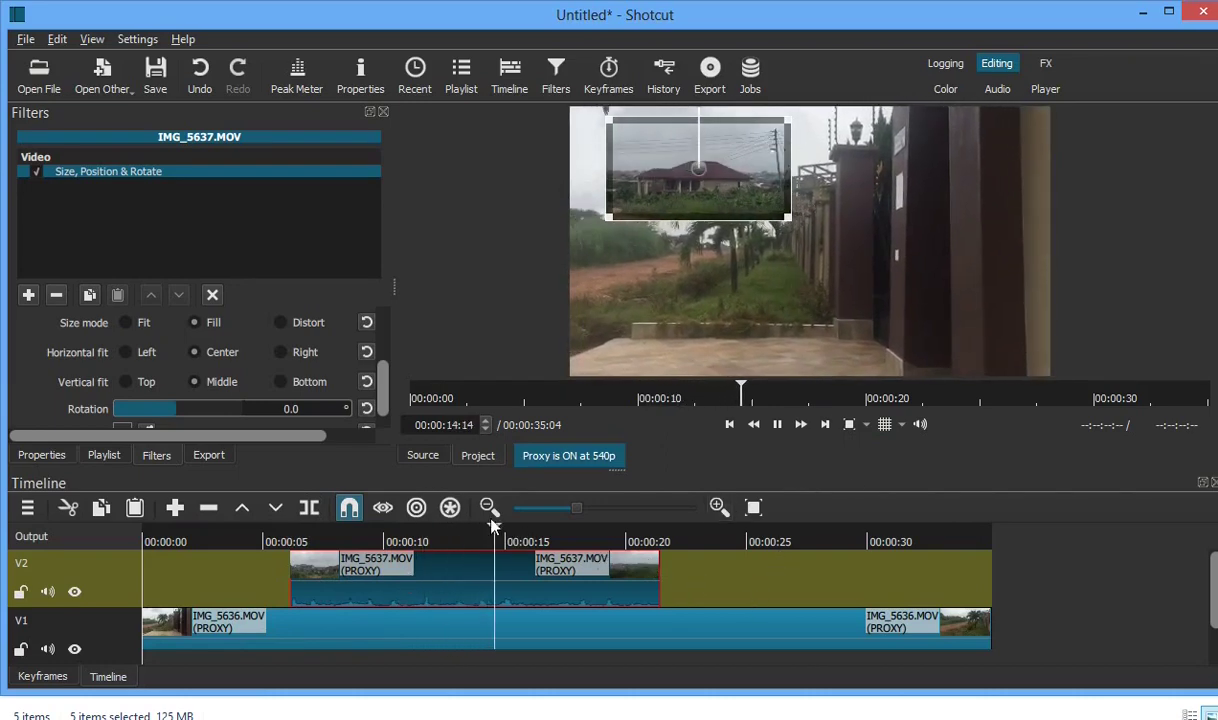
pyautogui.press('space')
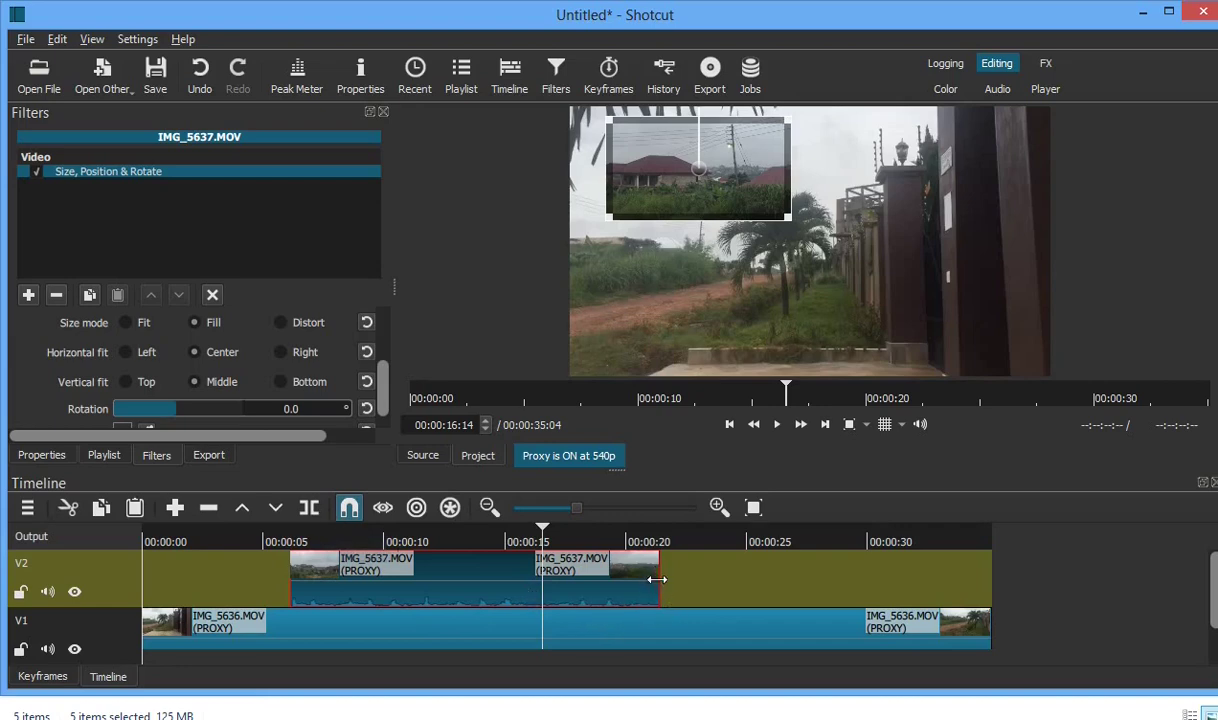
# Step: Move the overlay clip on V2 to the timeline start, extend it to its full length, and preview it
pyautogui.moveTo(659, 573); pyautogui.dragTo(1003, 582)
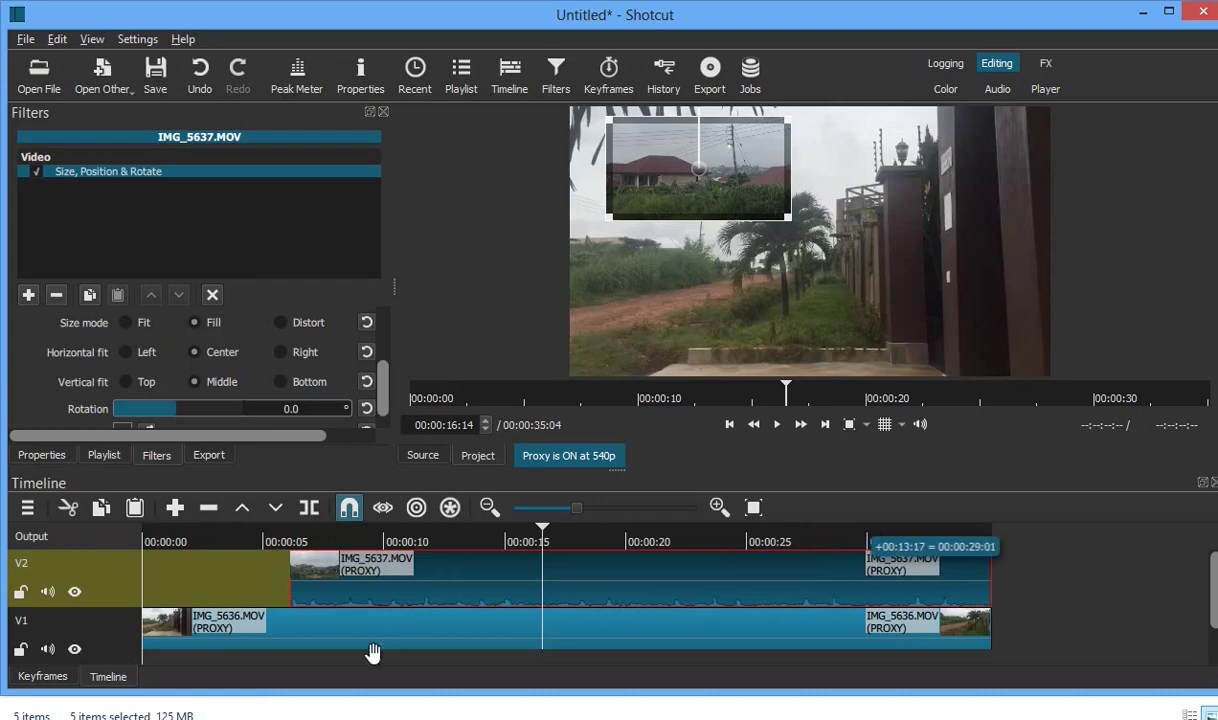
pyautogui.moveTo(372, 568); pyautogui.dragTo(250, 590)
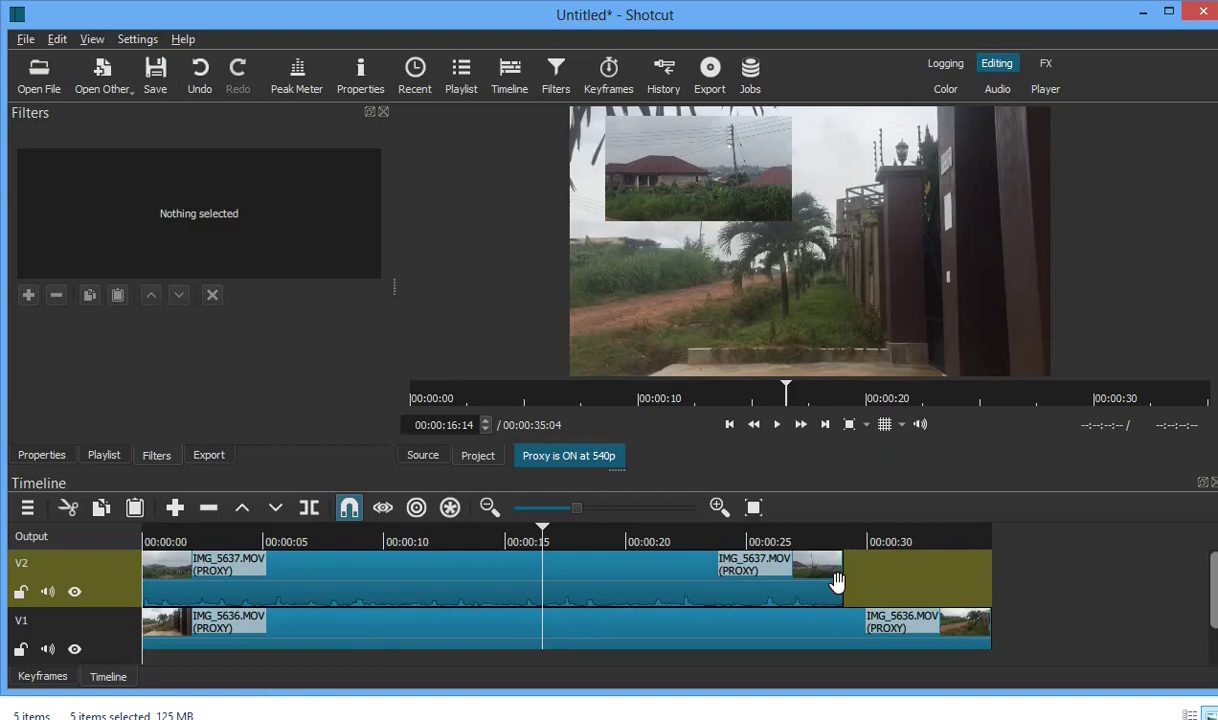
pyautogui.moveTo(838, 580); pyautogui.dragTo(955, 570)
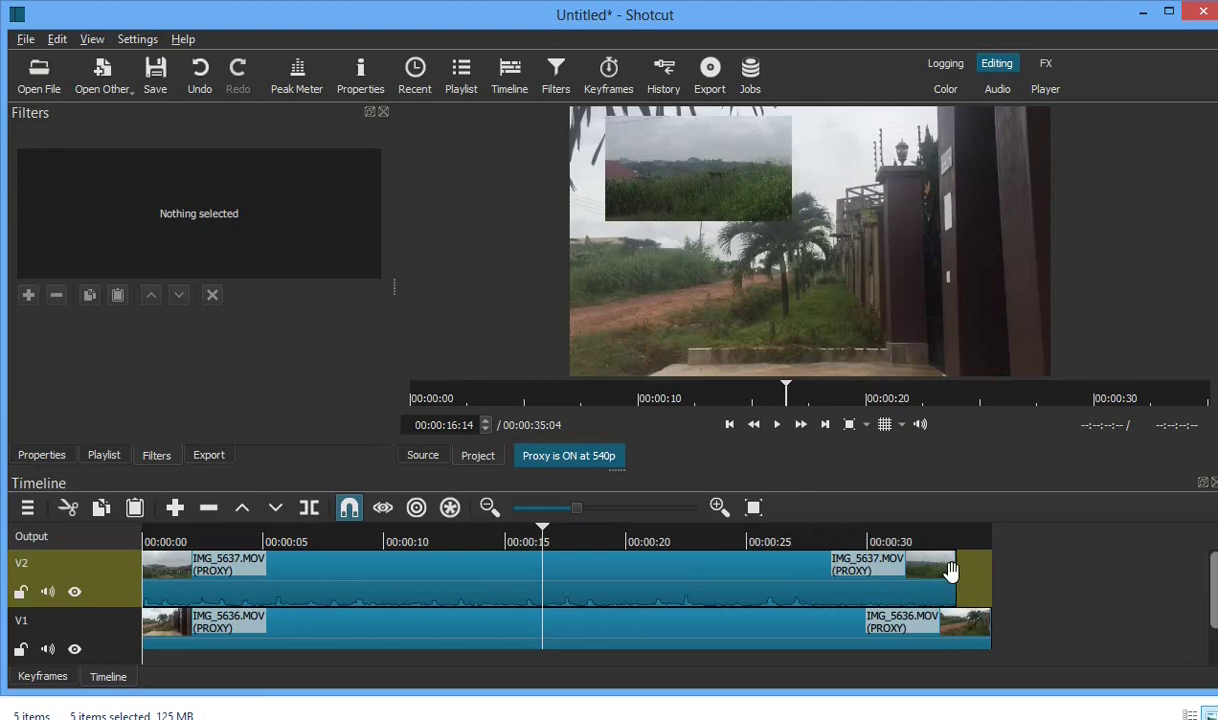
pyautogui.press('Home')
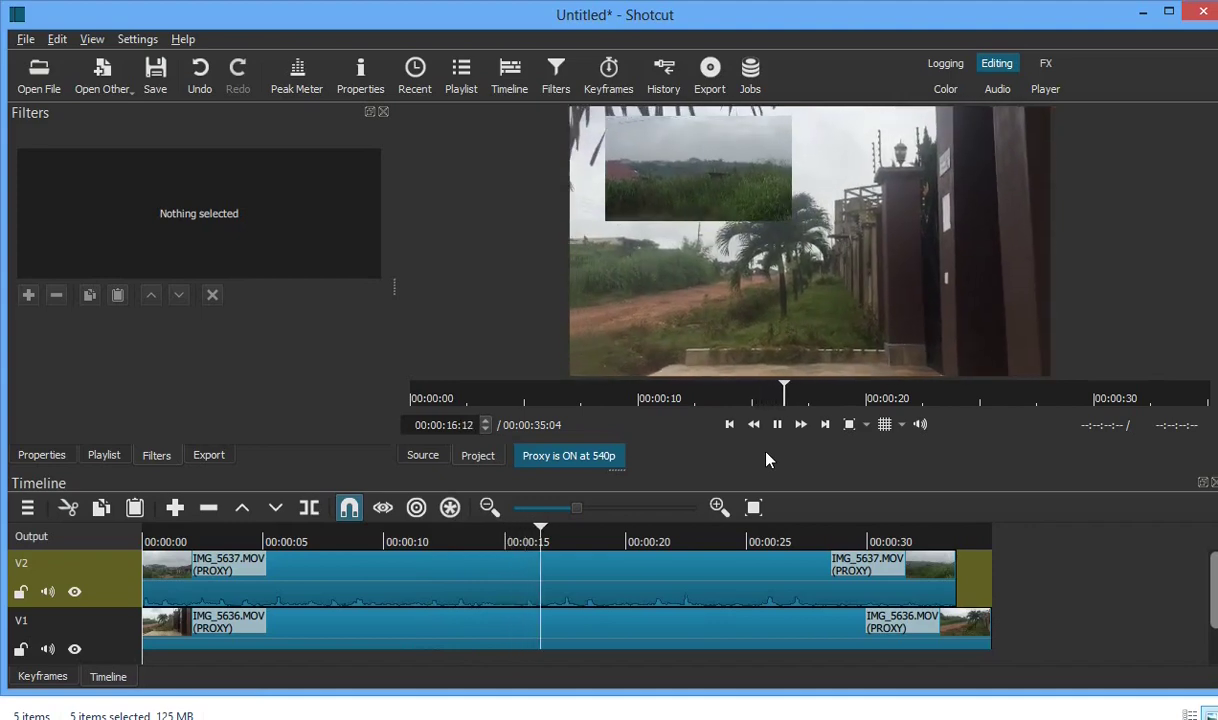
pyautogui.press('space')
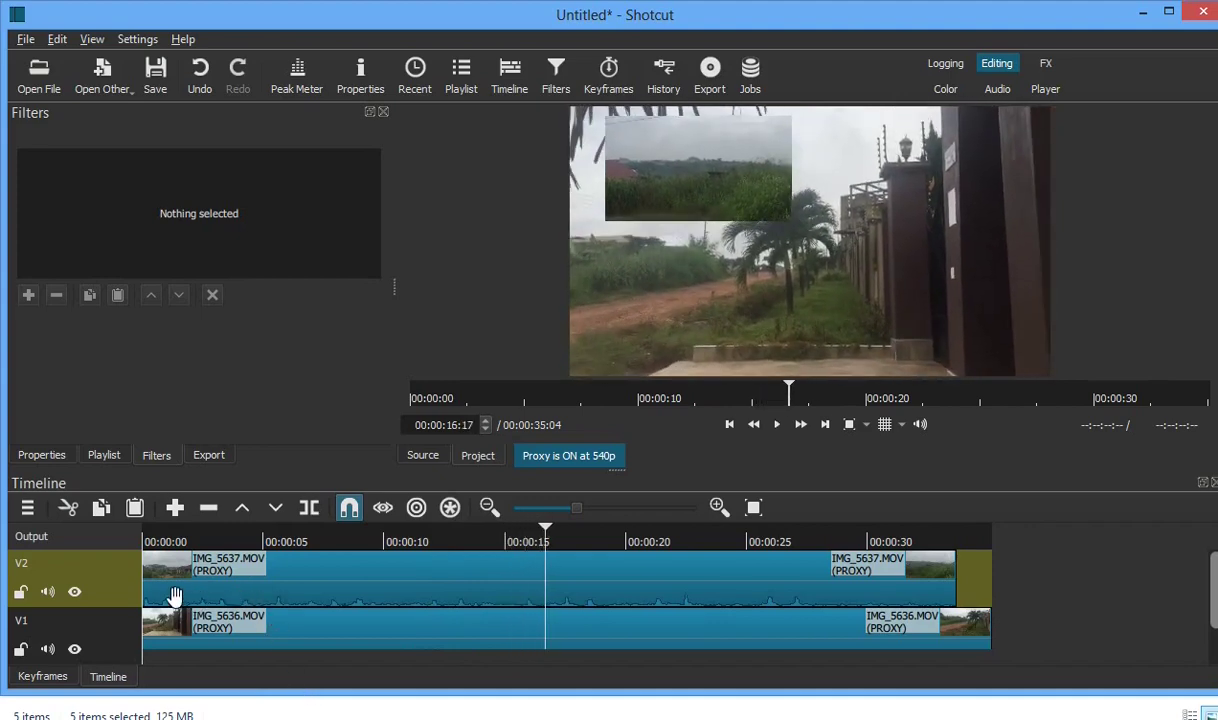
# Step: Trim and shift the V2 overlay clip so it spans about 17 to 25 seconds, and play the timeline
pyautogui.click(185, 572)
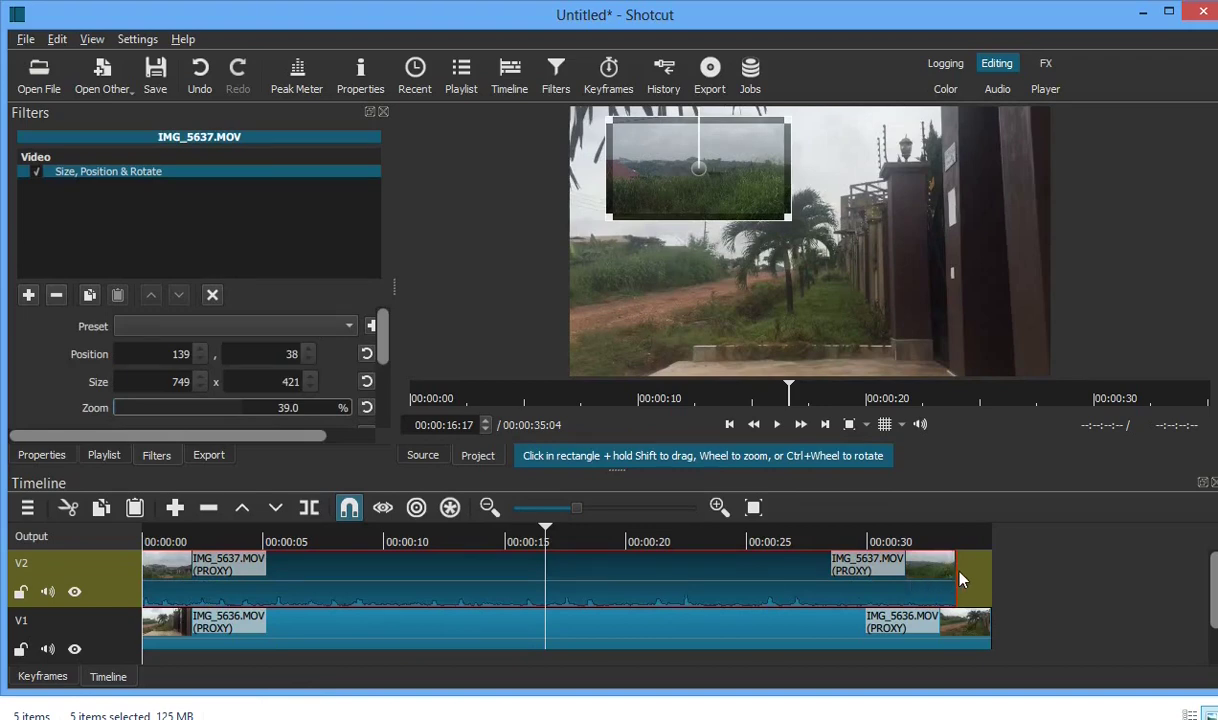
pyautogui.moveTo(954, 572); pyautogui.dragTo(670, 574)
pyautogui.moveTo(362, 581); pyautogui.dragTo(465, 587)
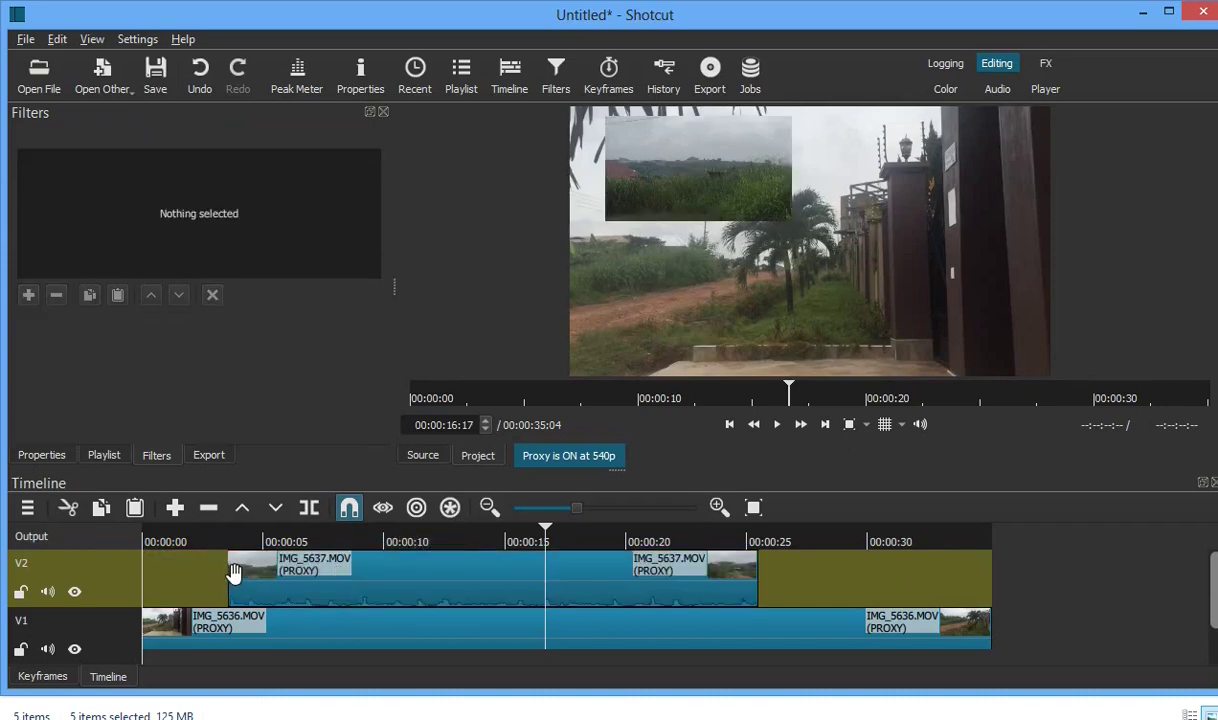
pyautogui.moveTo(229, 572); pyautogui.dragTo(535, 567)
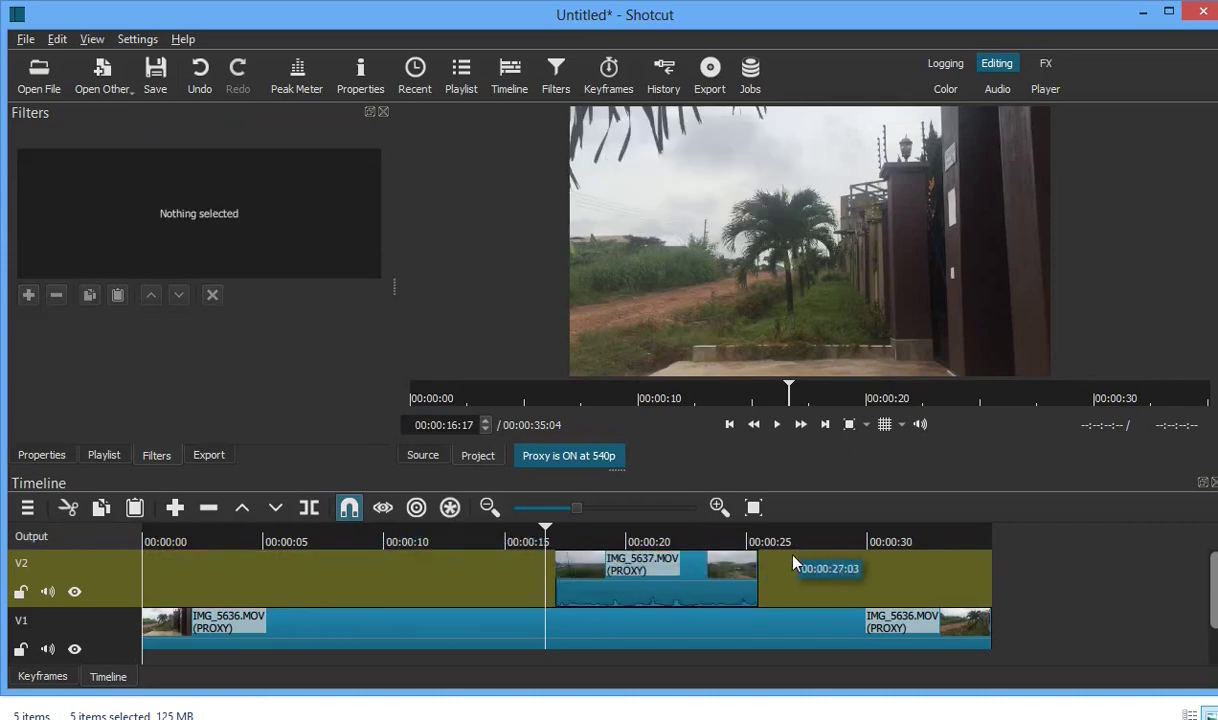
pyautogui.press('space')
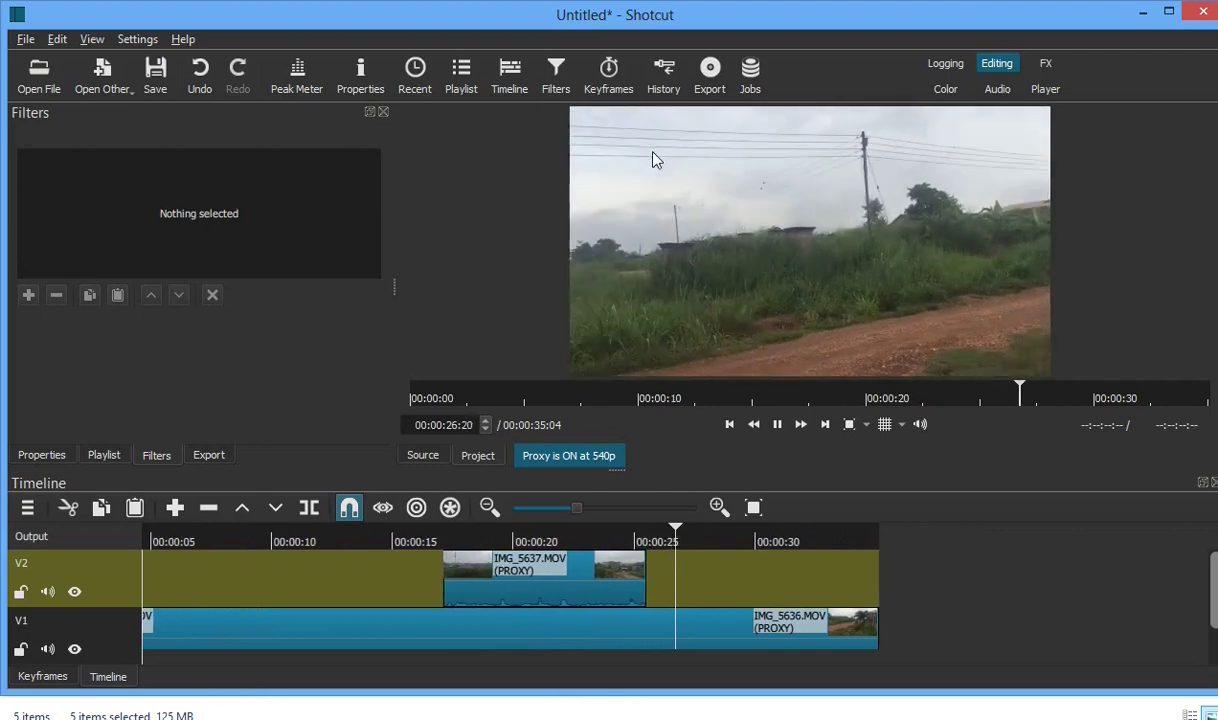
# Step: Stop playback and delete the IMG_5637.MOV overlay clip from track V2
pyautogui.click(620, 277)
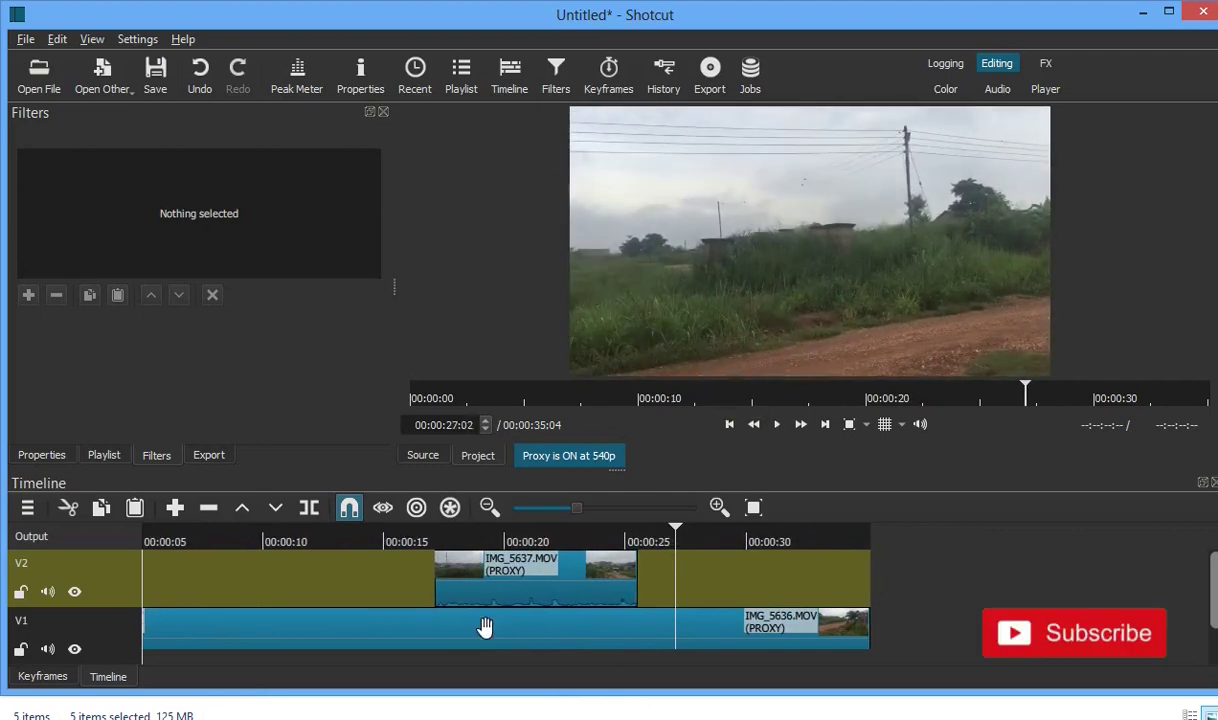
pyautogui.click(530, 568)
pyautogui.press('Delete')
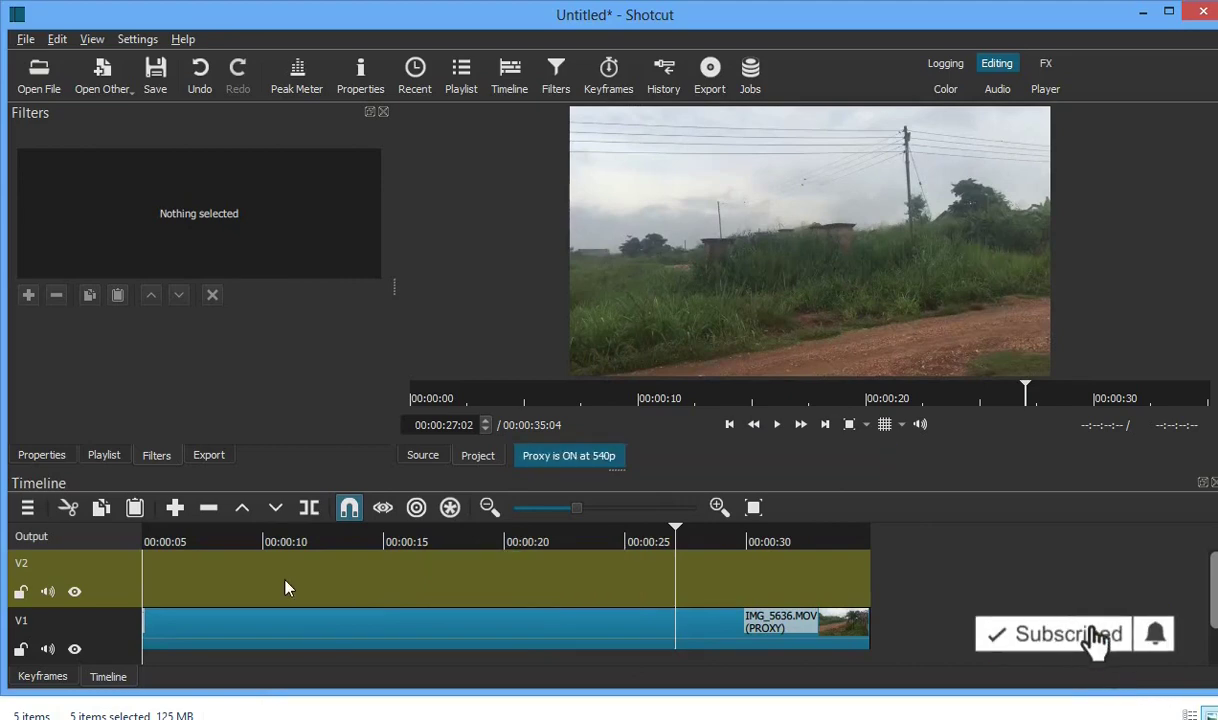
# Step: Place Logo.png from the playlist on track V2 at about 10 seconds and preview it over the main video
pyautogui.click(93, 456)
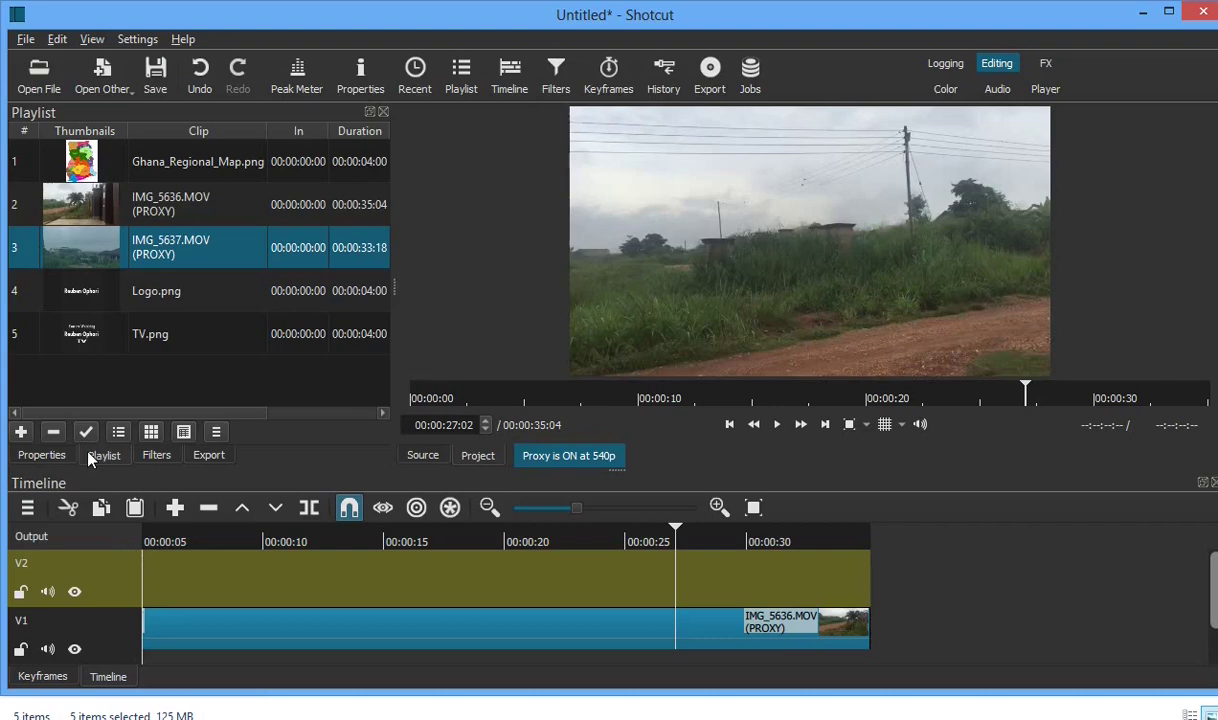
pyautogui.moveTo(80, 280); pyautogui.dragTo(291, 587)
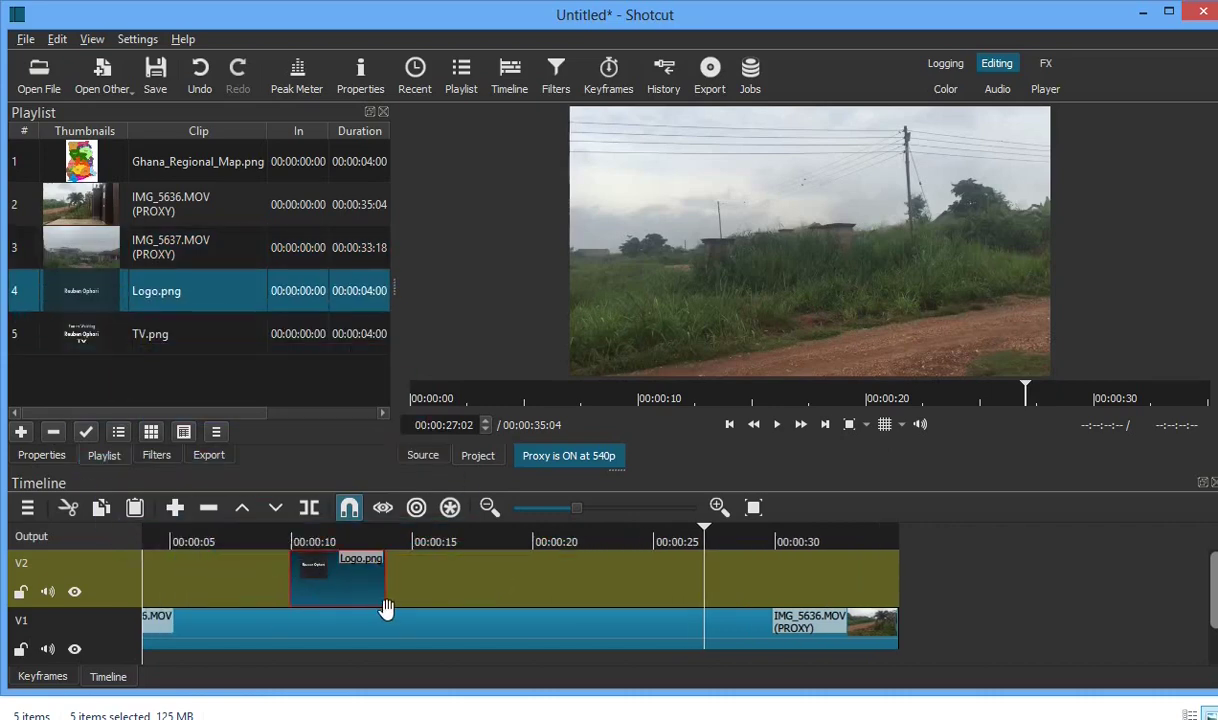
pyautogui.click(258, 549)
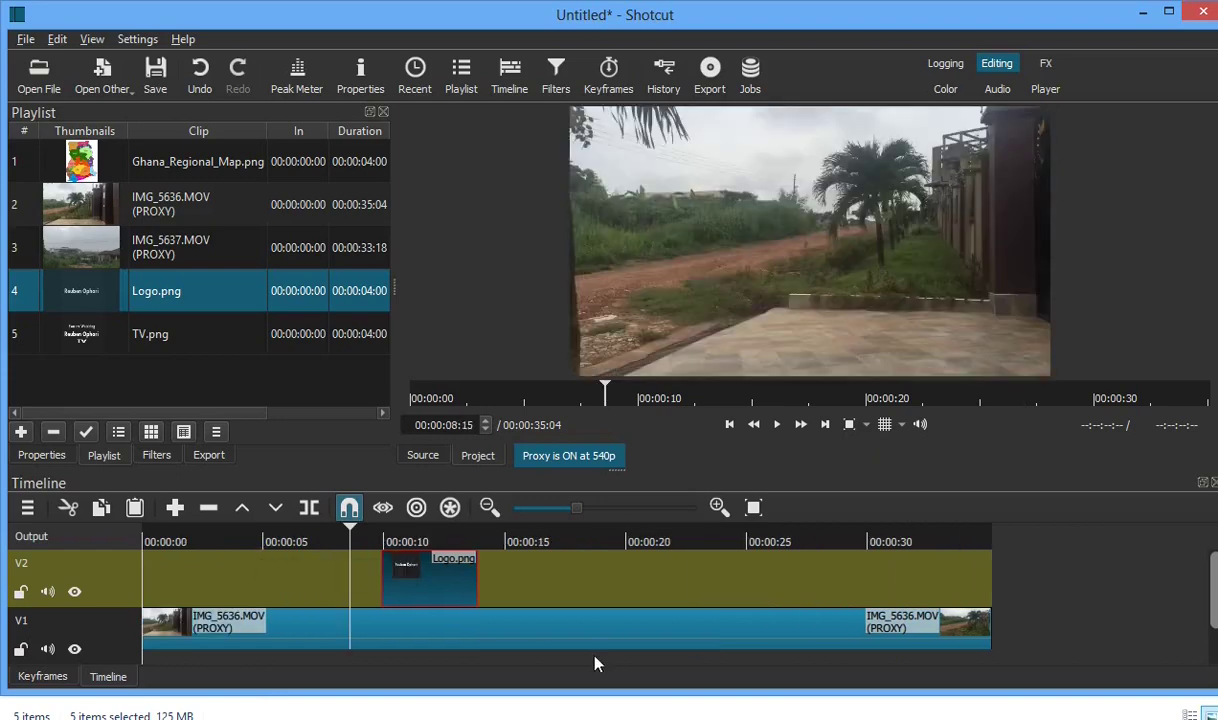
pyautogui.press('space')
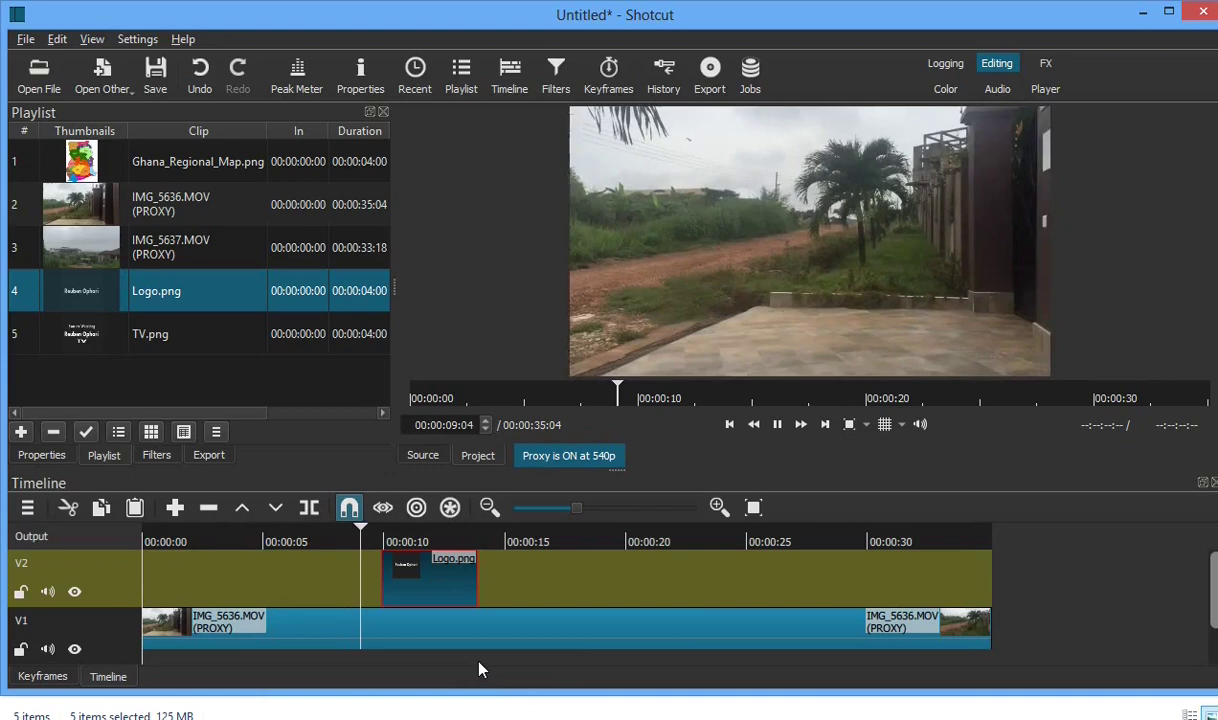
pyautogui.press('space')
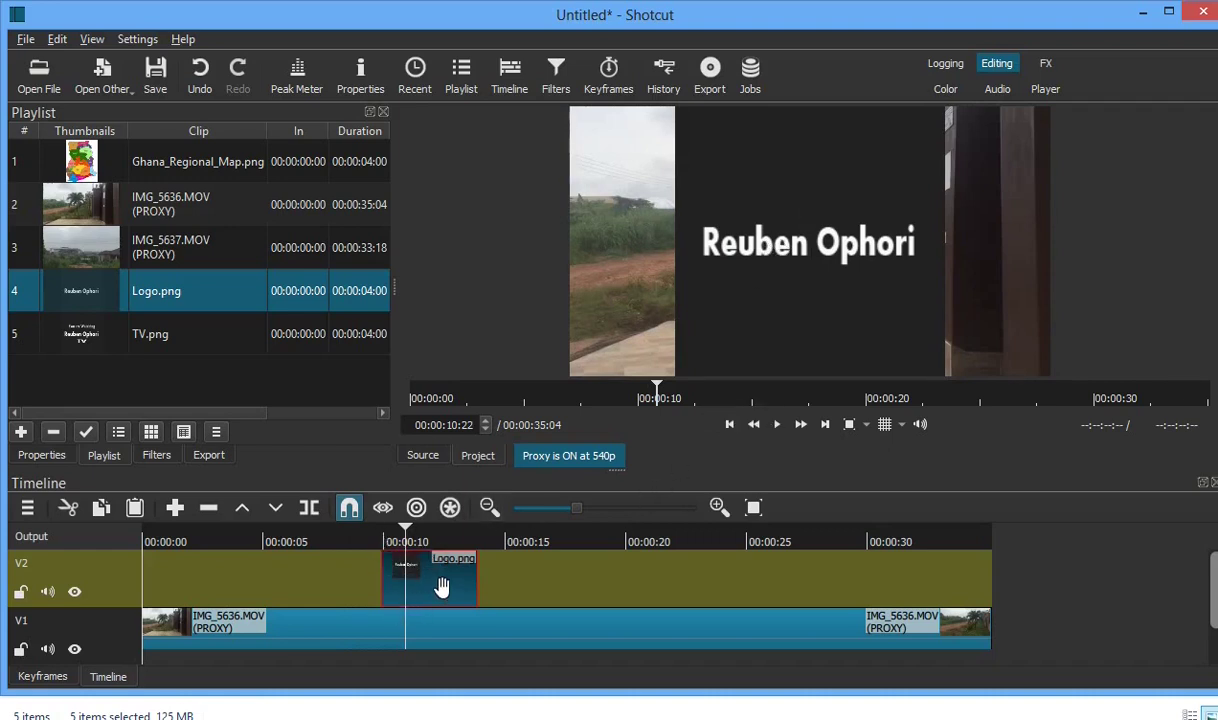
# Step: Add a Size, Position & Rotate filter to Logo.png and shrink it to about 483 x 483 at position 516, 379
pyautogui.click(157, 456)
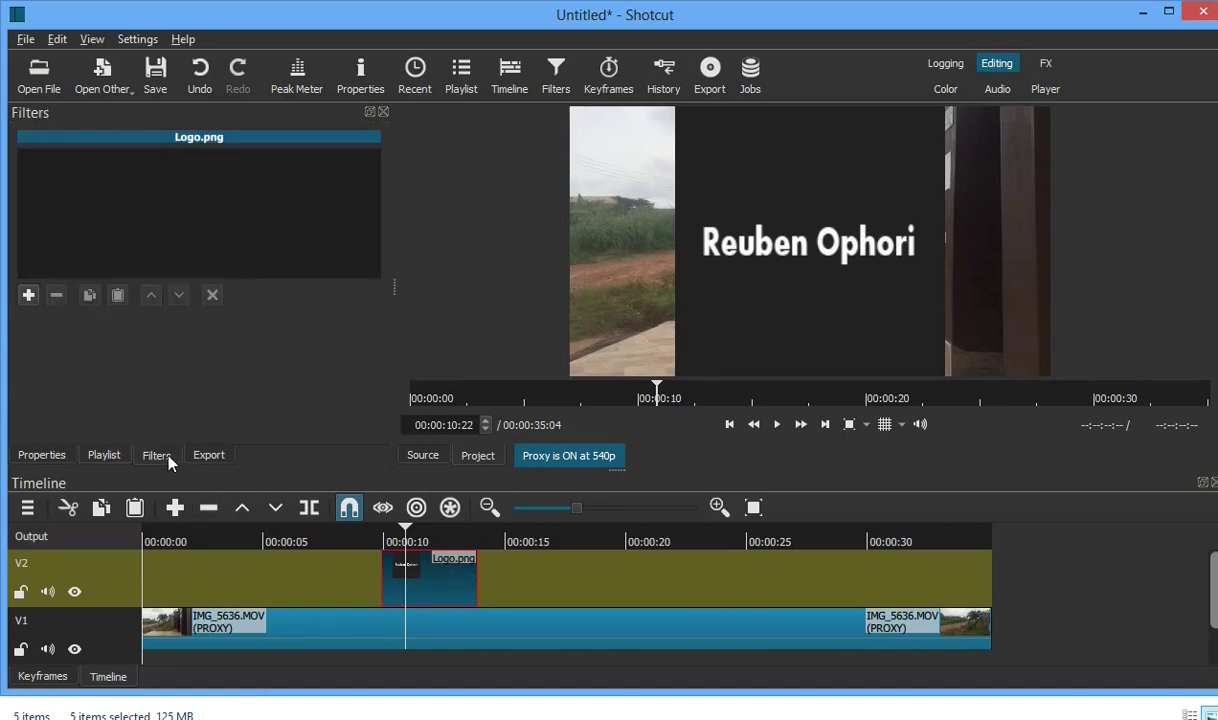
pyautogui.click(26, 296)
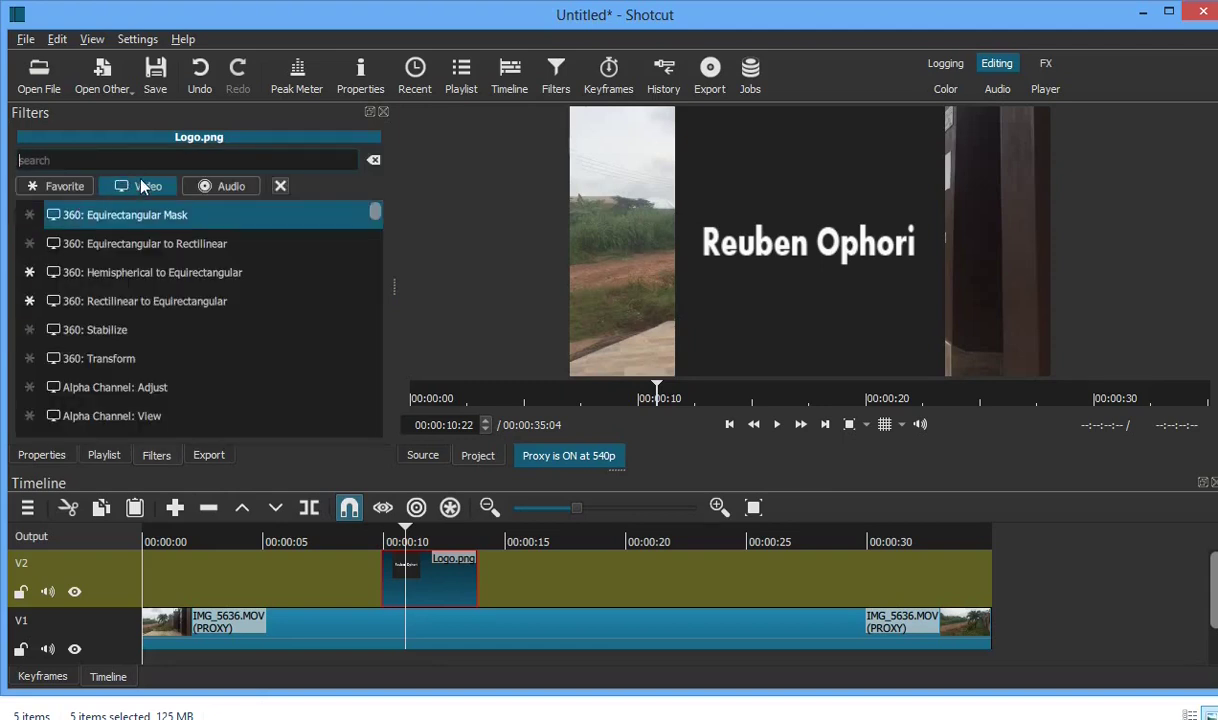
pyautogui.write('siz')
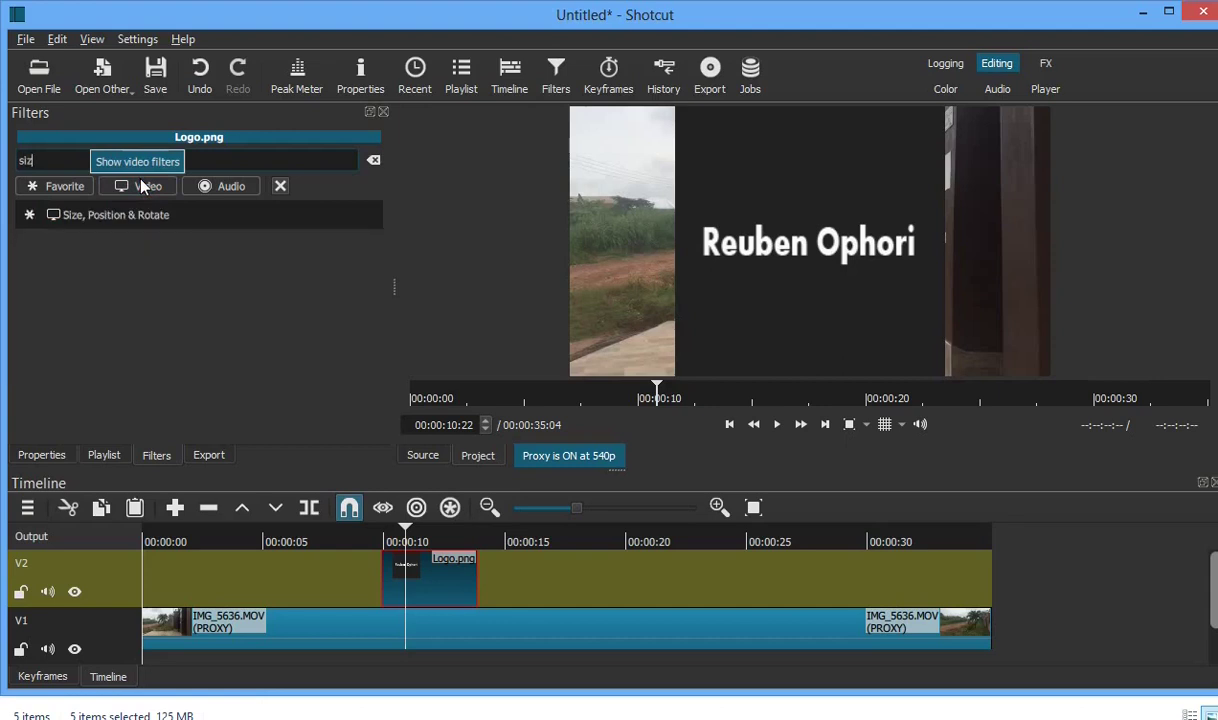
pyautogui.click(130, 228)
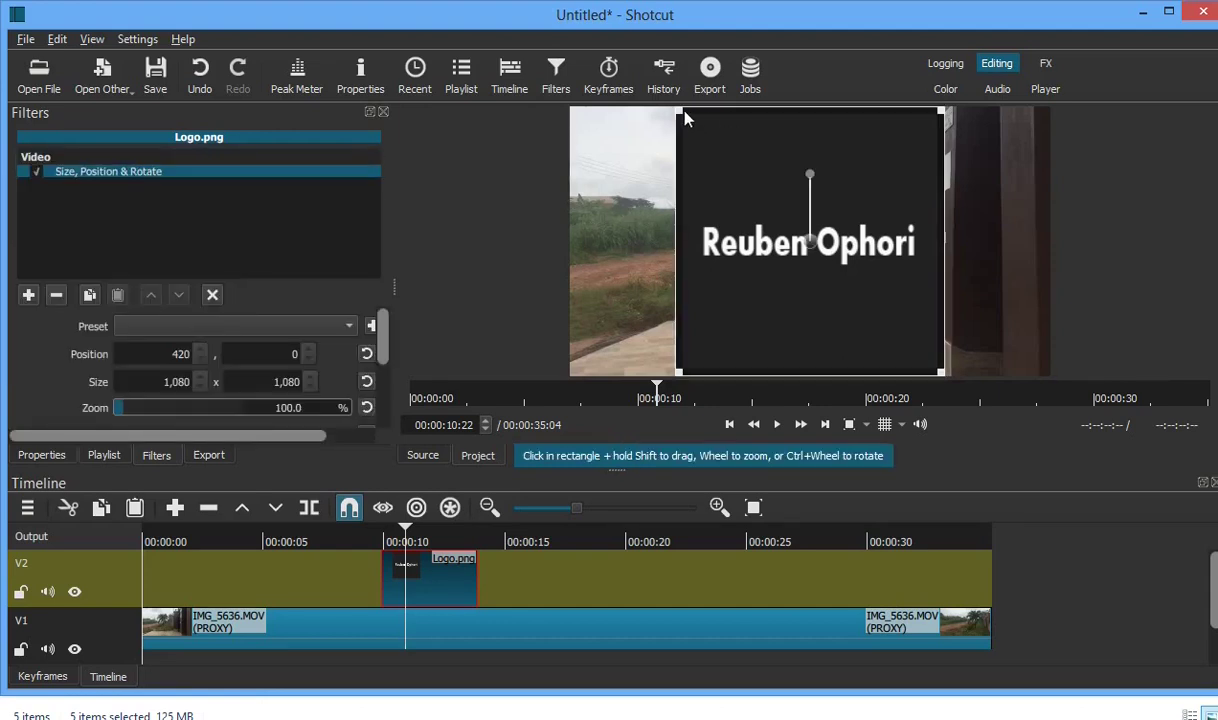
pyautogui.moveTo(686, 118); pyautogui.dragTo(755, 258)
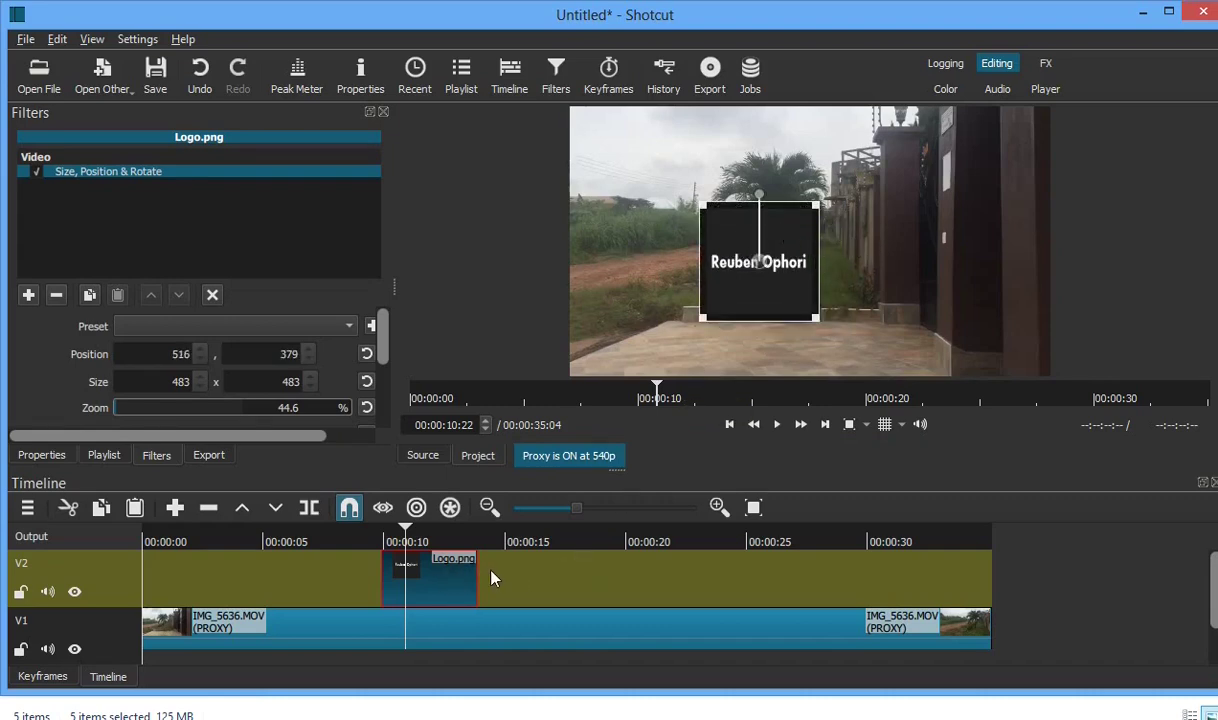
# Step: Stretch the Logo.png clip on V2 over the full length of the main video and play the timeline from the start
pyautogui.moveTo(560, 592); pyautogui.dragTo(1009, 579)
pyautogui.moveTo(788, 592); pyautogui.dragTo(472, 598)
pyautogui.click(148, 538)
pyautogui.press('space')
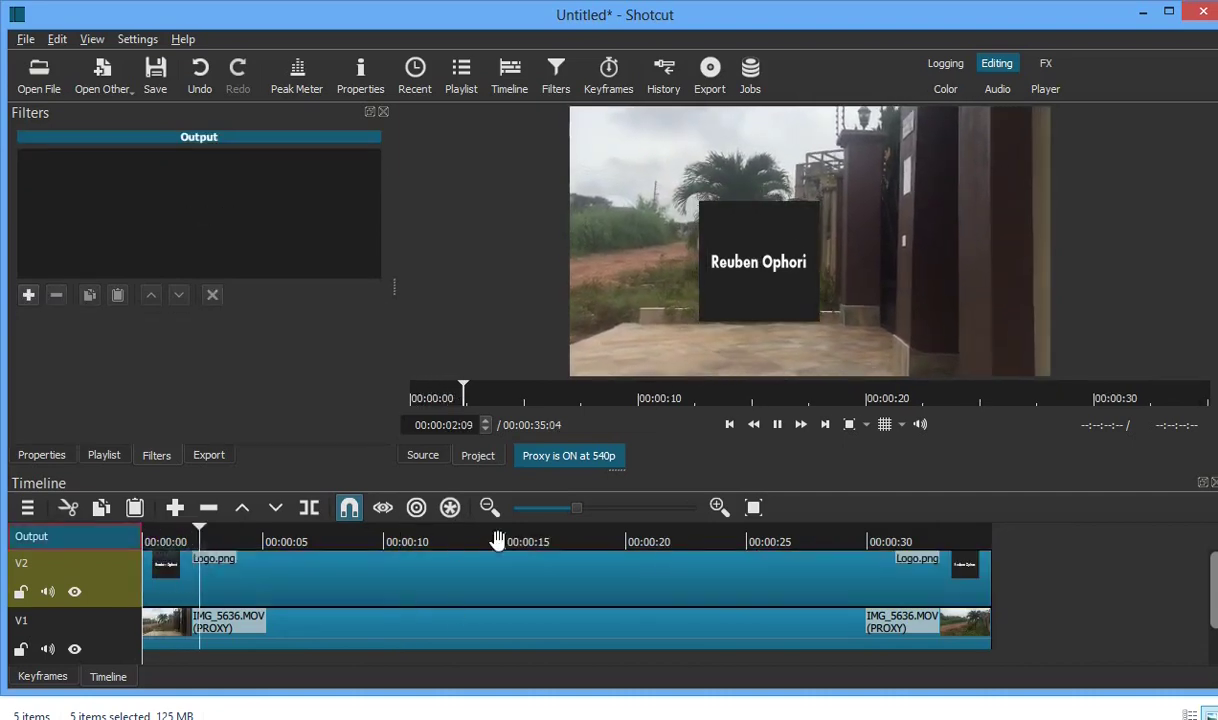
pyautogui.click(748, 330)
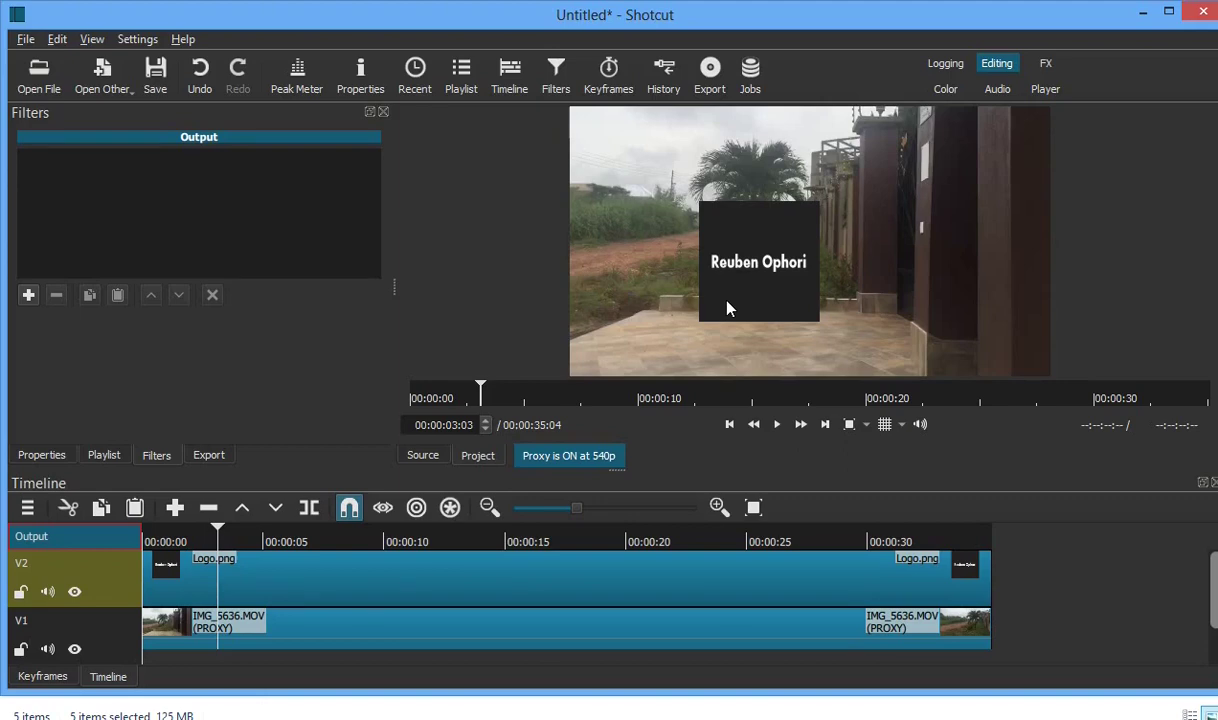
# Step: Add an Opacity filter to the Logo.png clip on V2
pyautogui.click(310, 573)
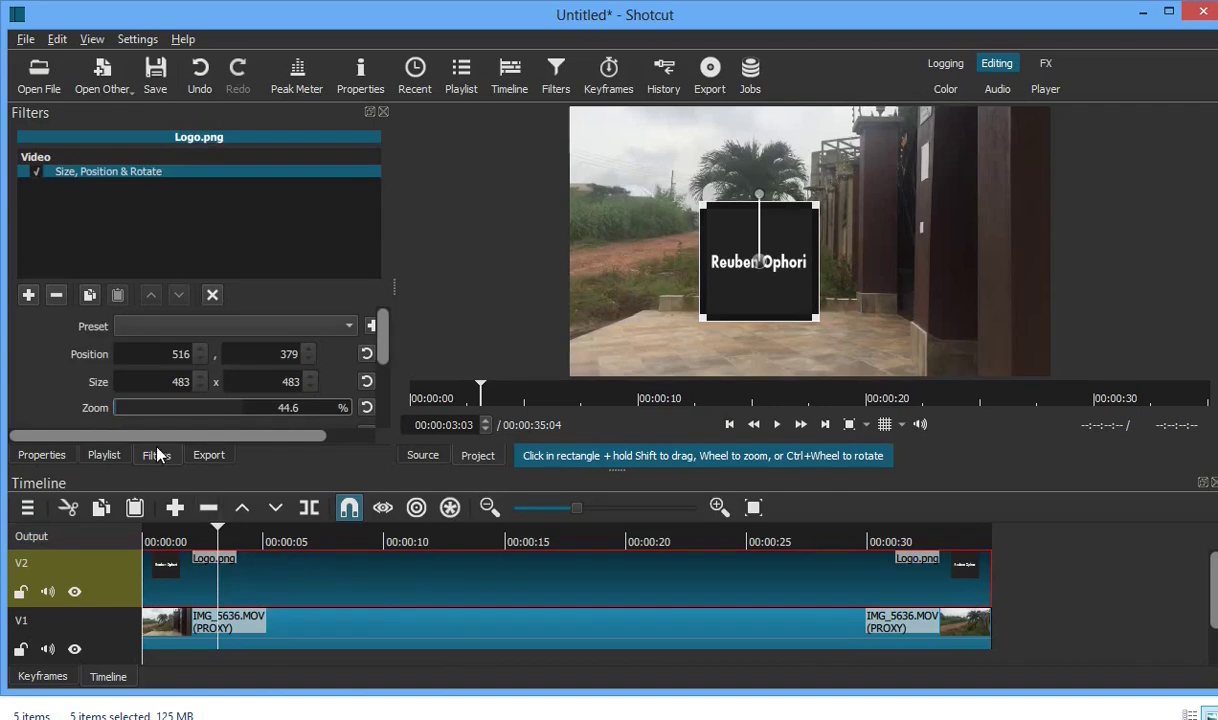
pyautogui.click(28, 295)
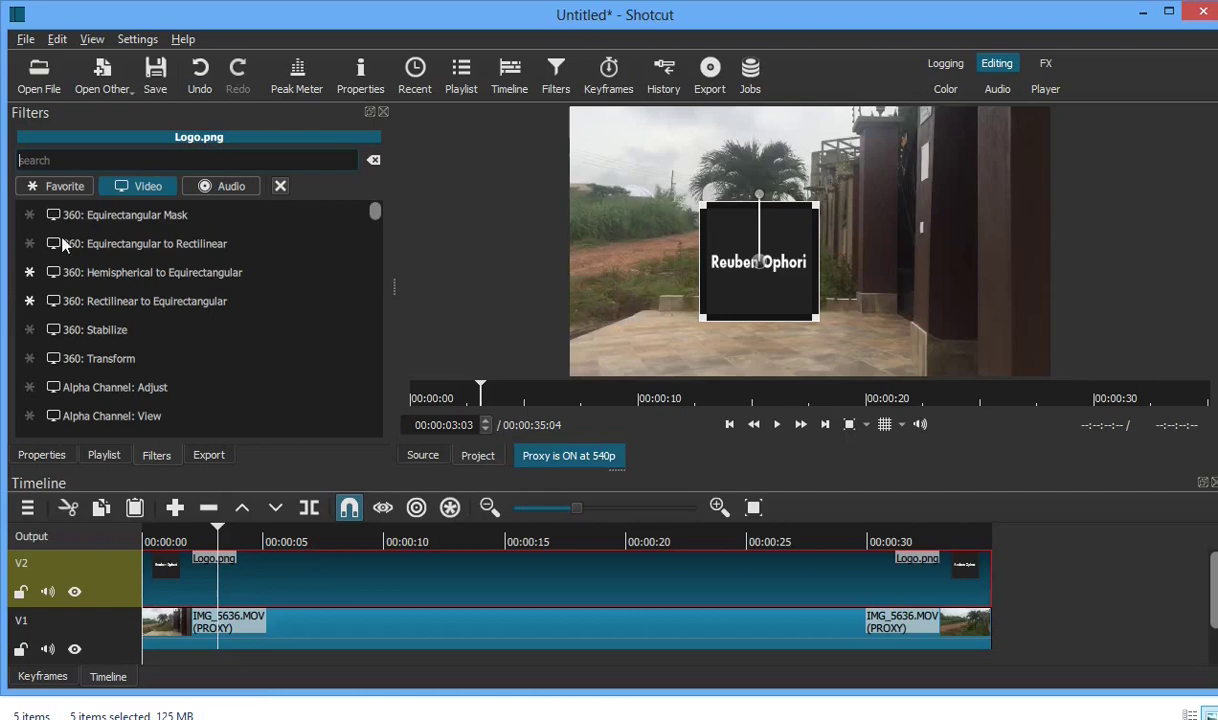
pyautogui.write('op')
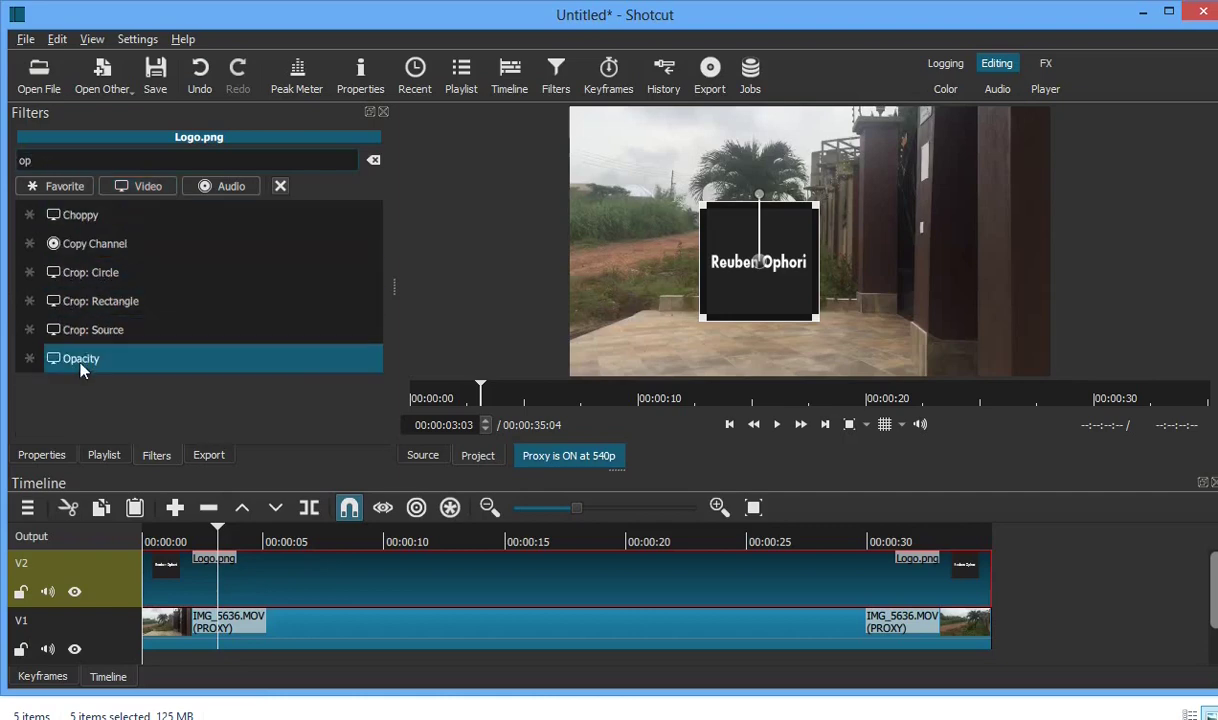
pyautogui.click(83, 370)
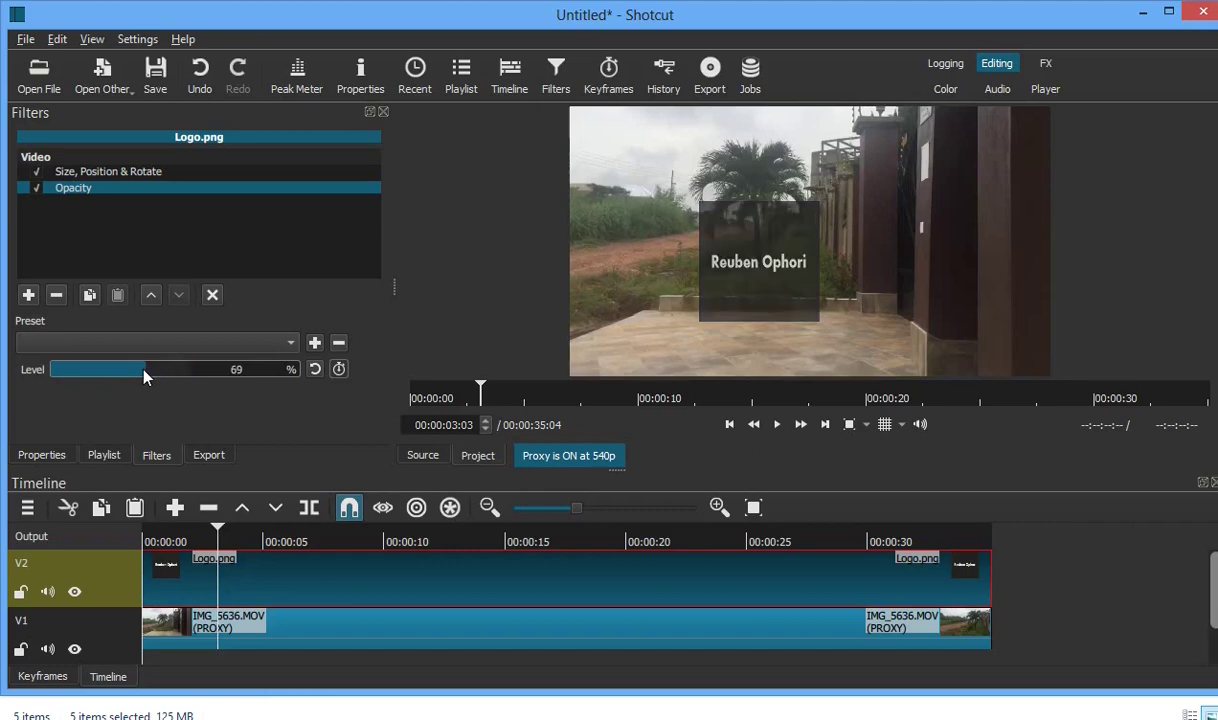
# Step: Lower the logo's opacity level to 17% and play the timeline to check the watermark
pyautogui.moveTo(120, 372); pyautogui.dragTo(110, 373)
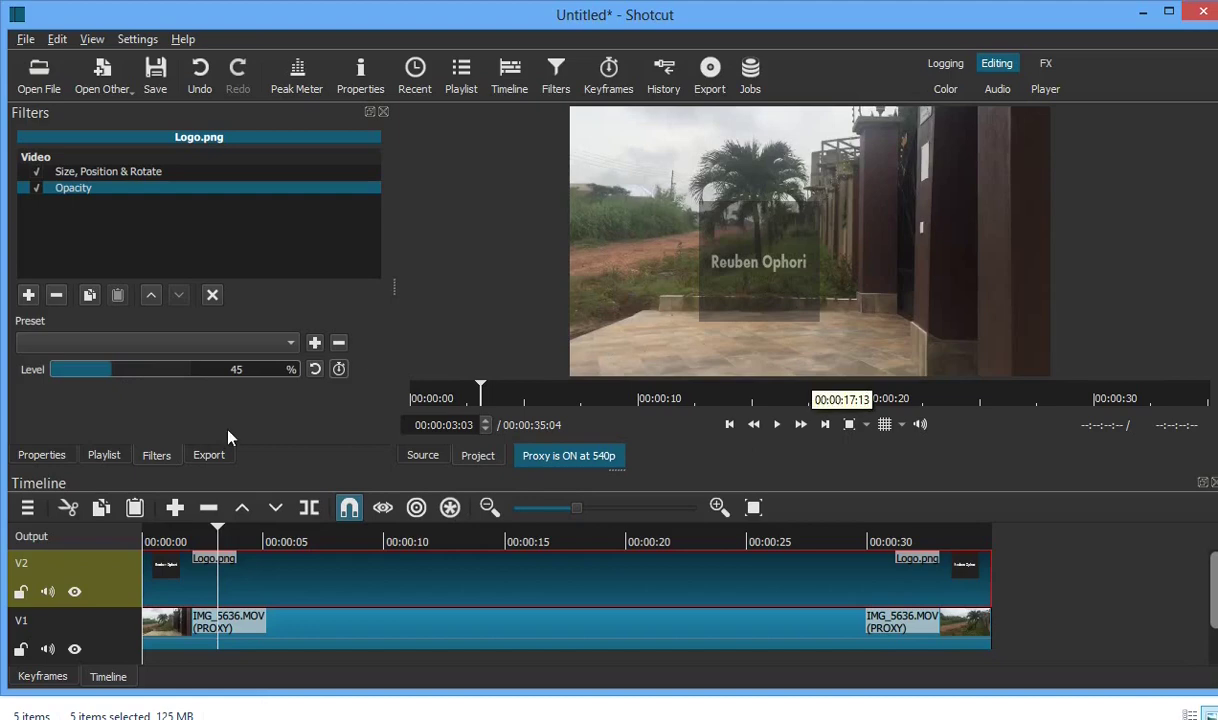
pyautogui.click(86, 382)
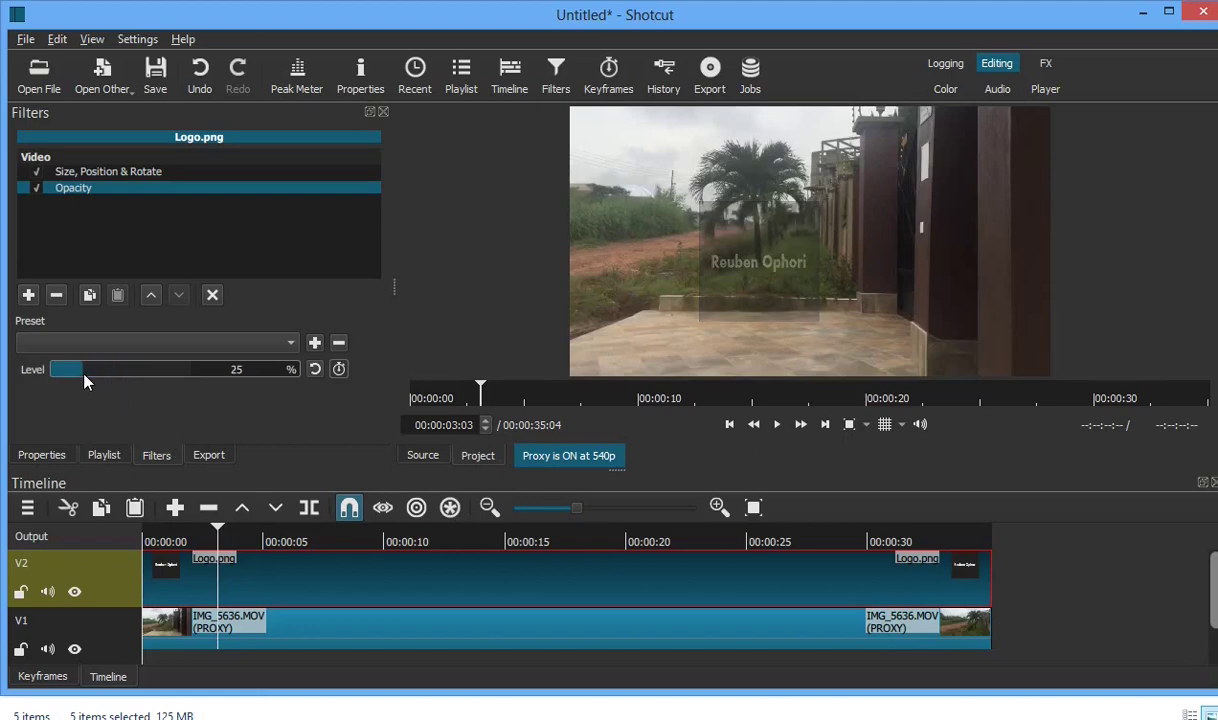
pyautogui.moveTo(84, 377); pyautogui.dragTo(76, 374)
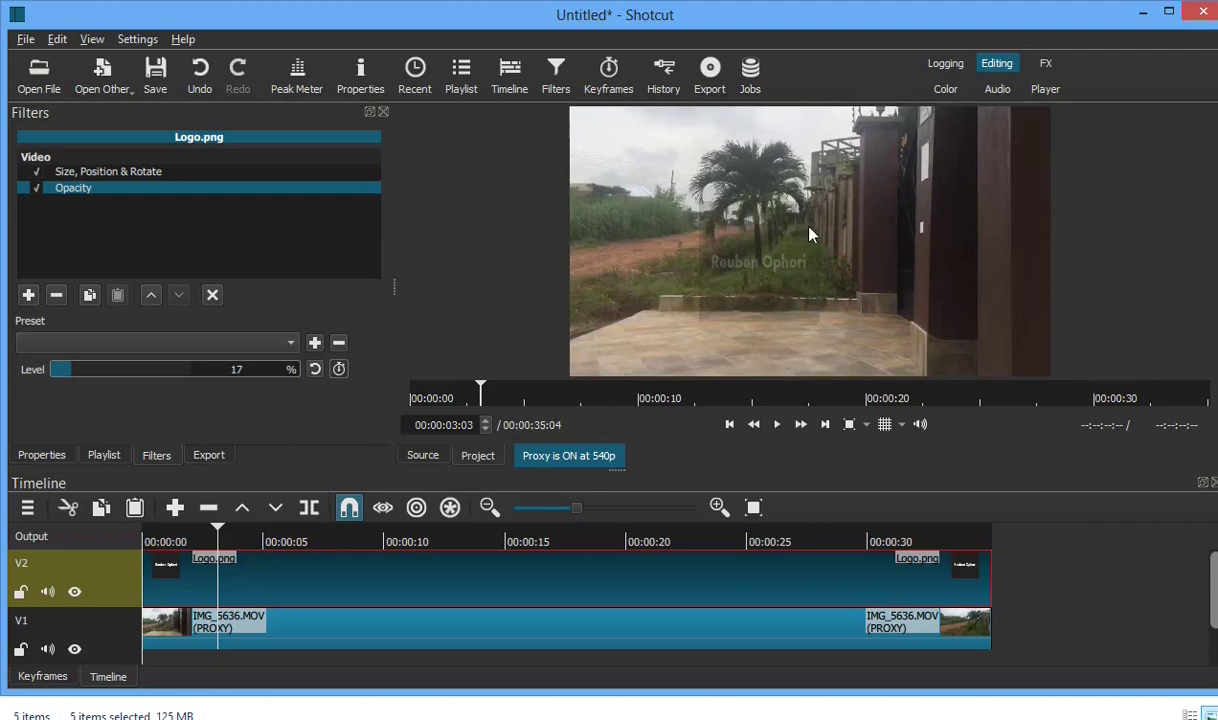
pyautogui.press('space')
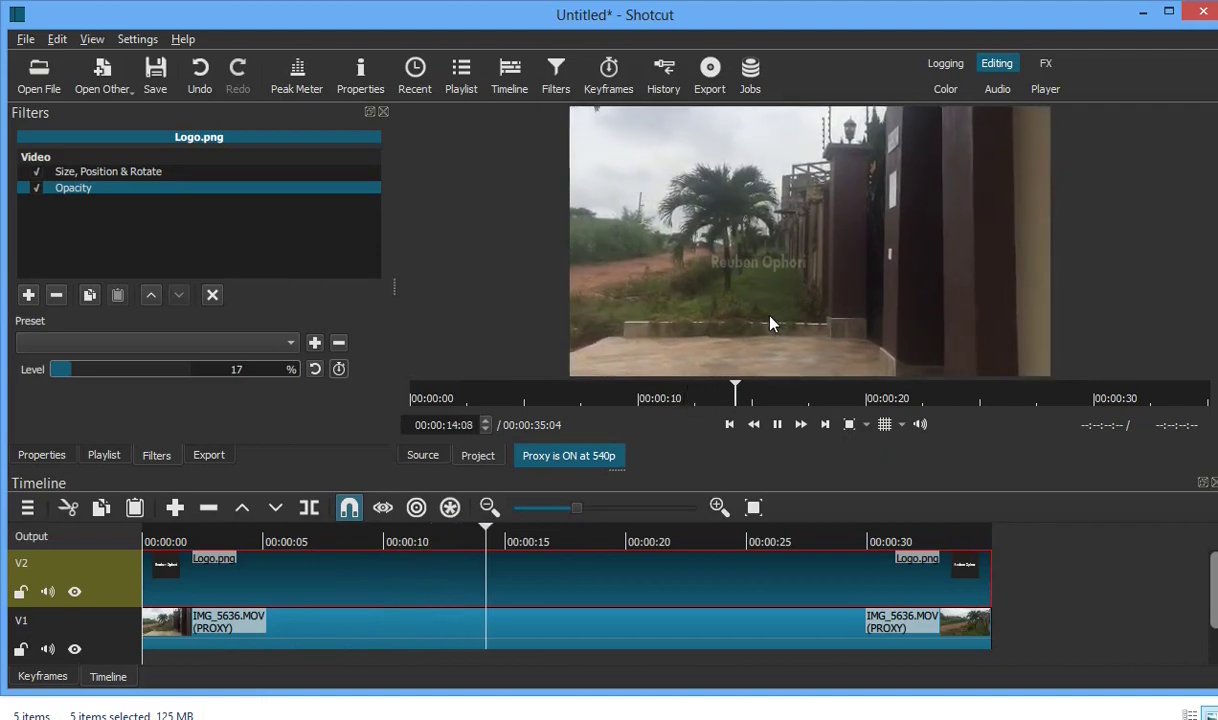
pyautogui.press('space')
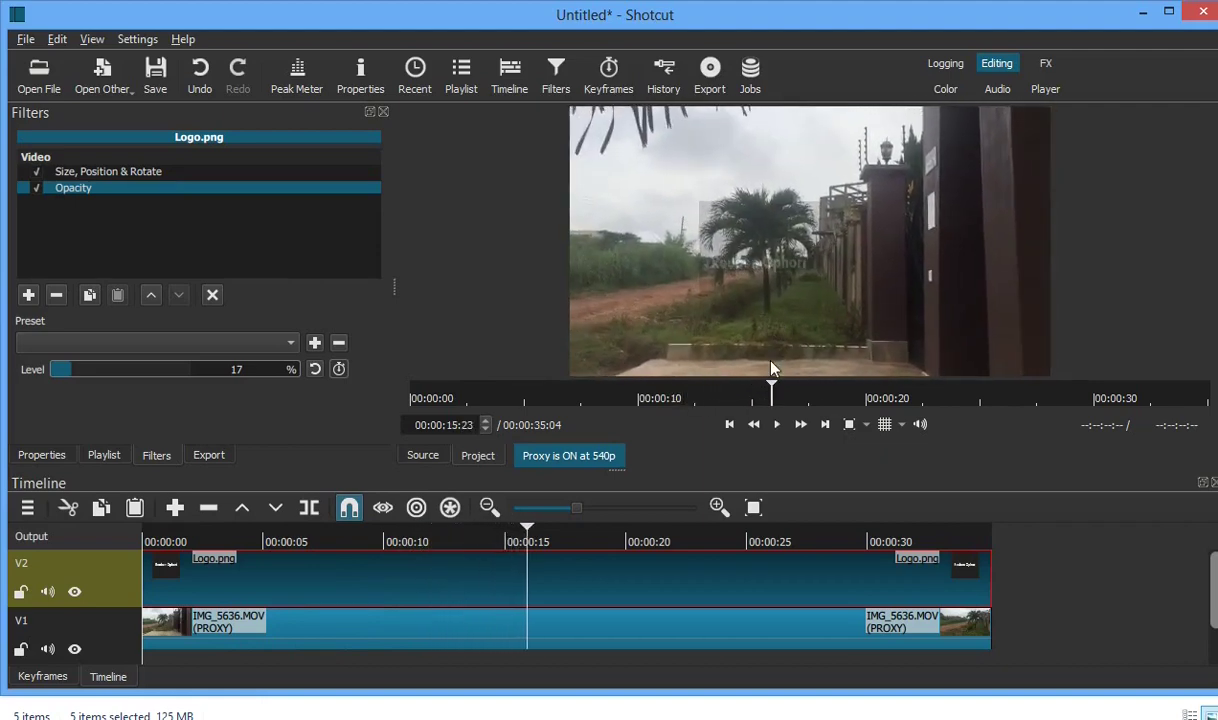
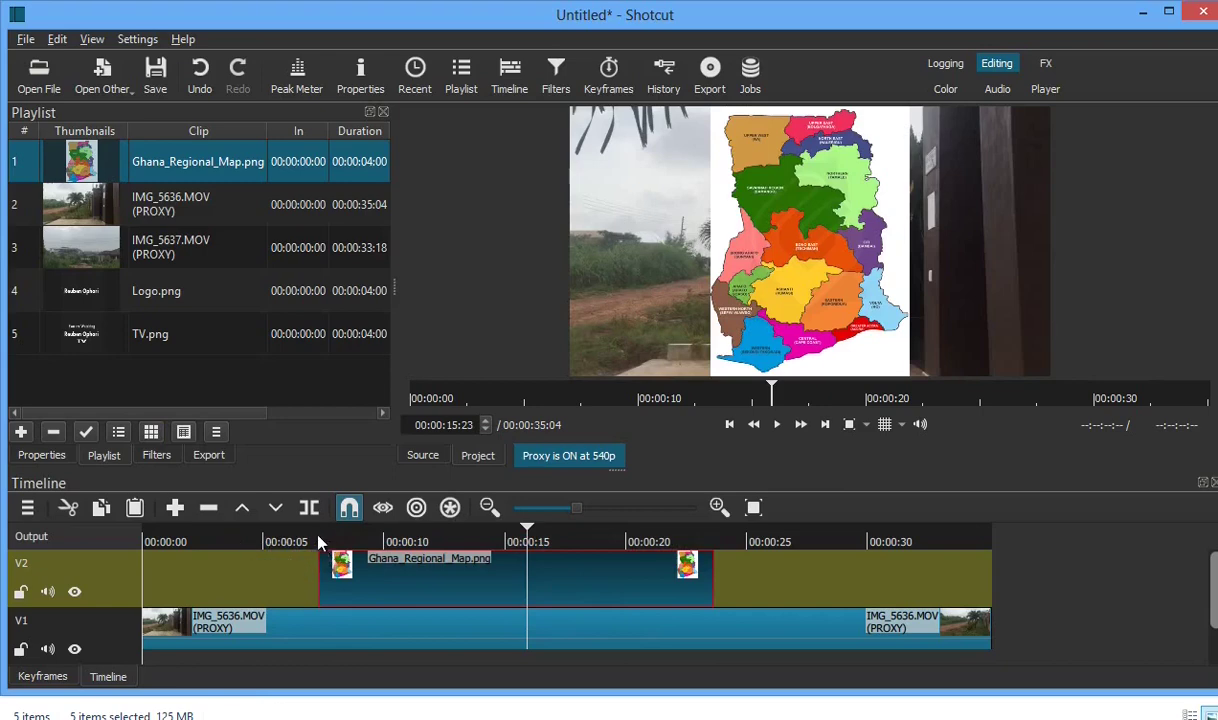
# Step: Play the timeline from about 7 seconds to preview the Ghana_Regional_Map.png overlay on V2
pyautogui.click(313, 543)
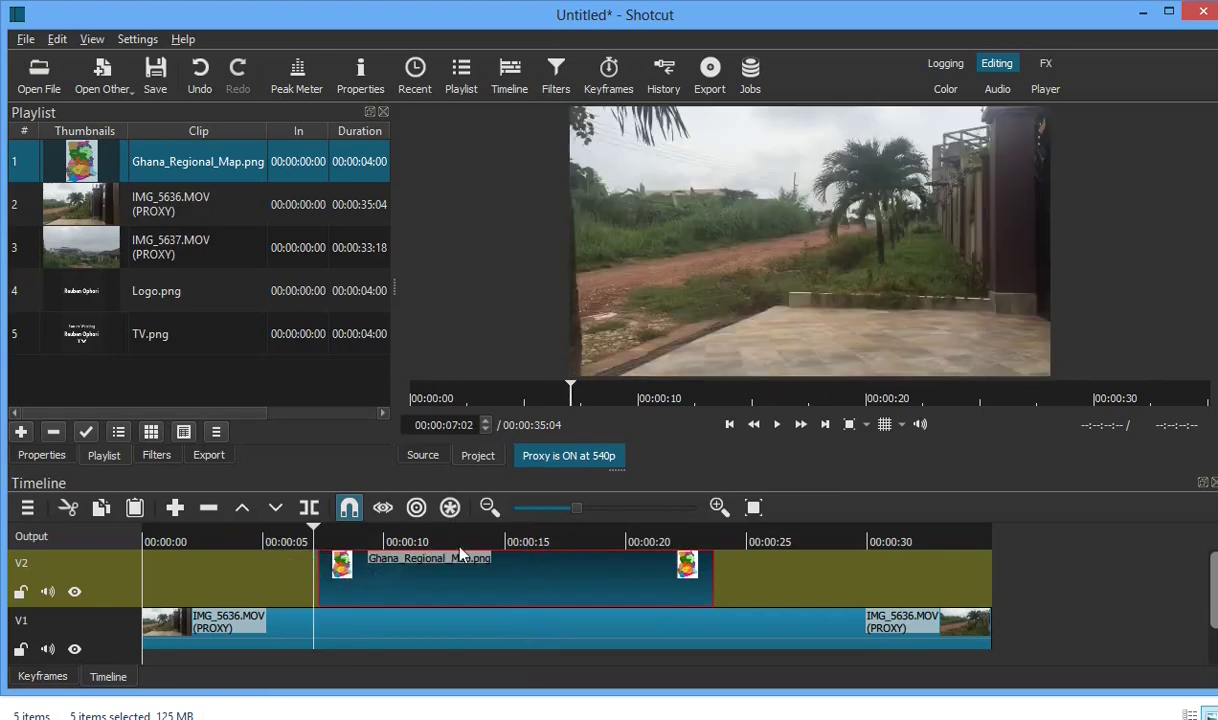
pyautogui.press('space')
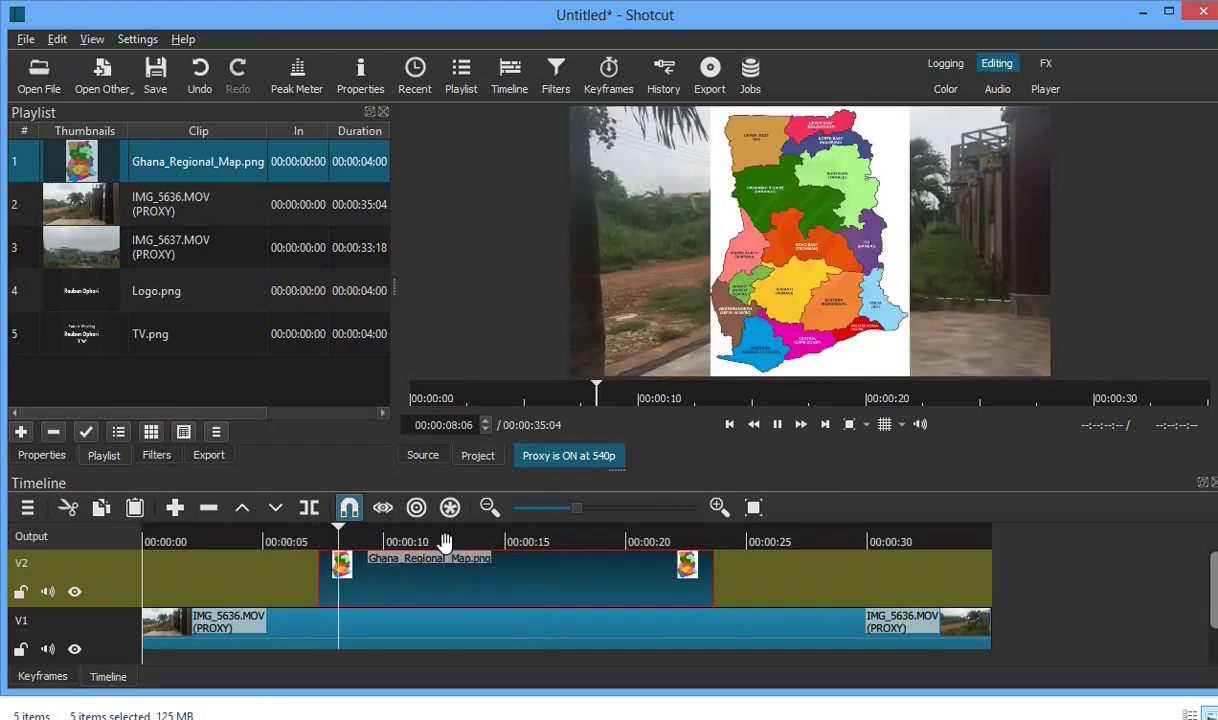
pyautogui.press('space')
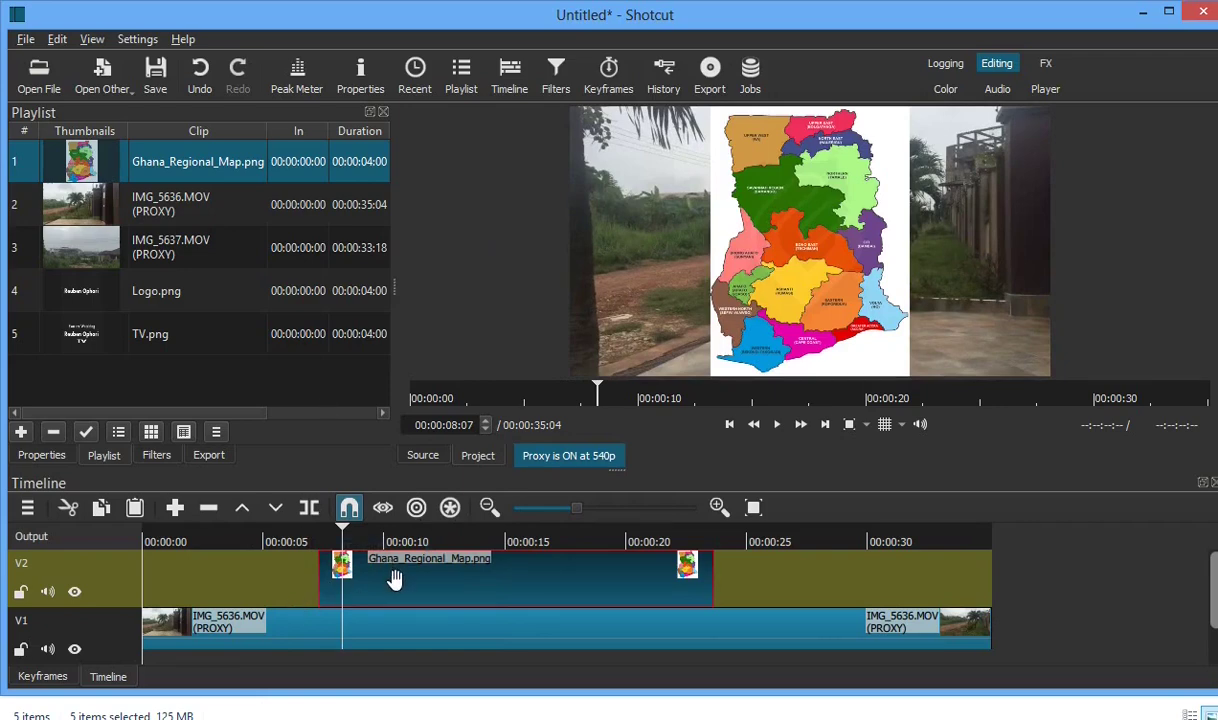
# Step: Add a Size, Position & Rotate filter to the Ghana_Regional_Map.png clip
pyautogui.click(153, 458)
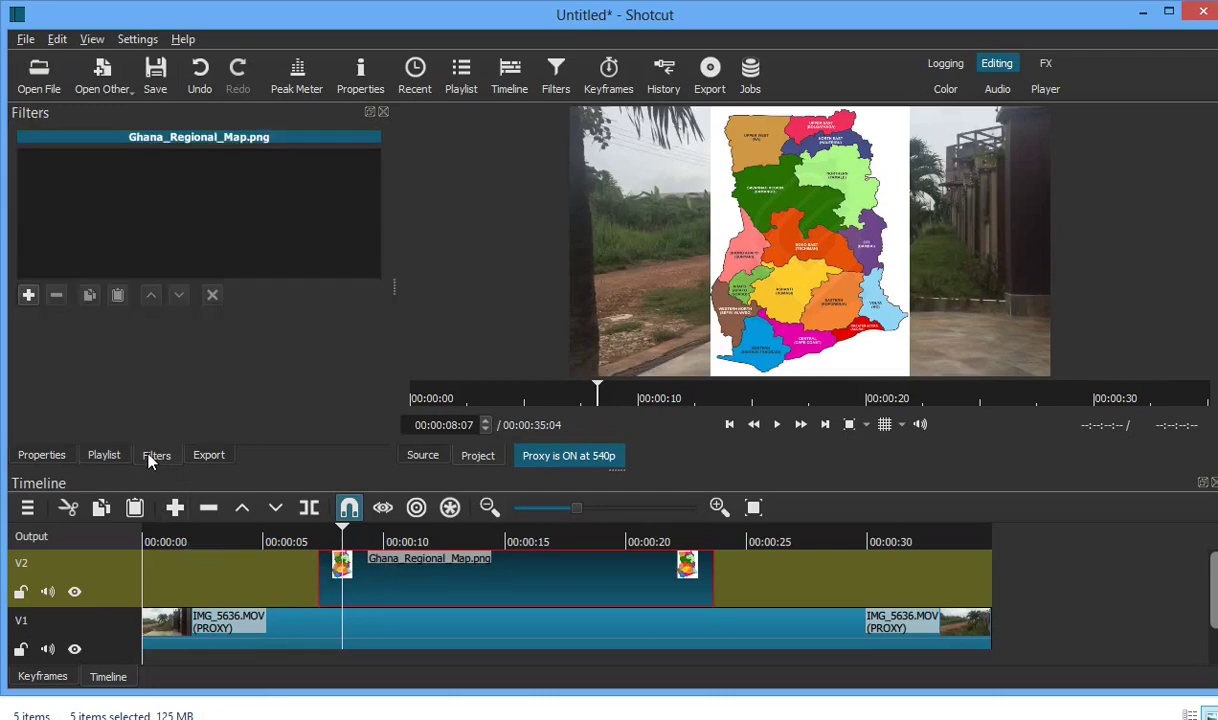
pyautogui.click(27, 297)
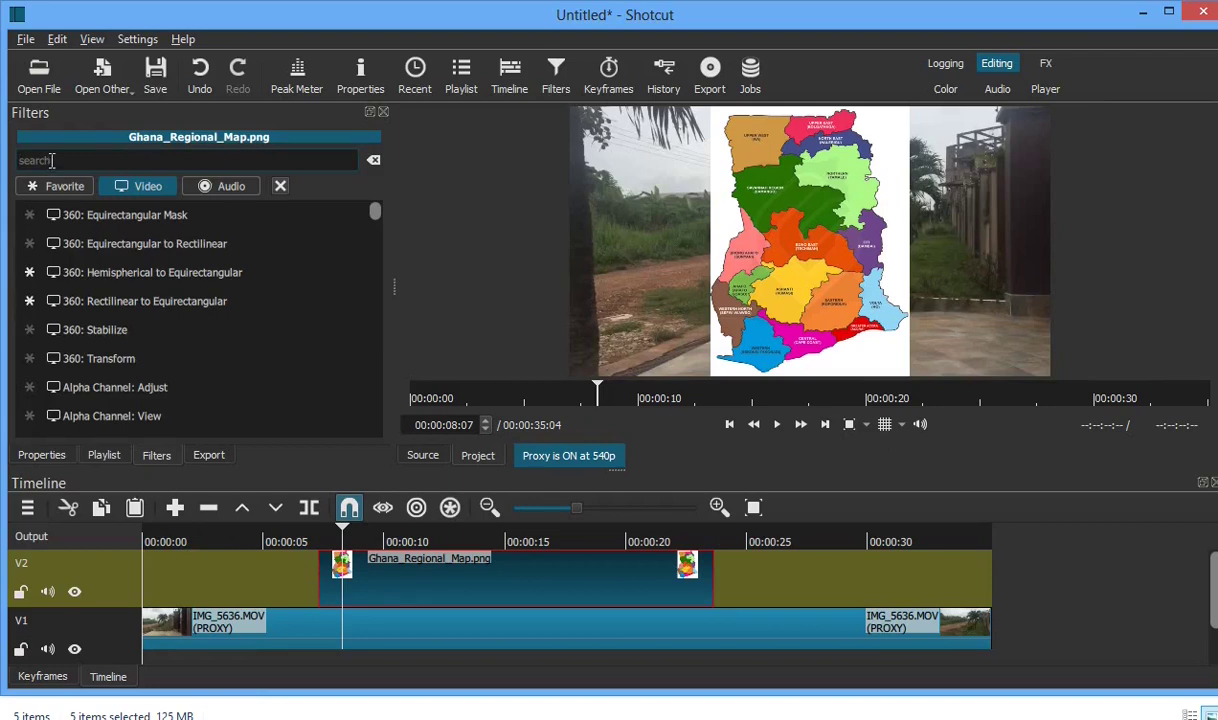
pyautogui.write('sl')
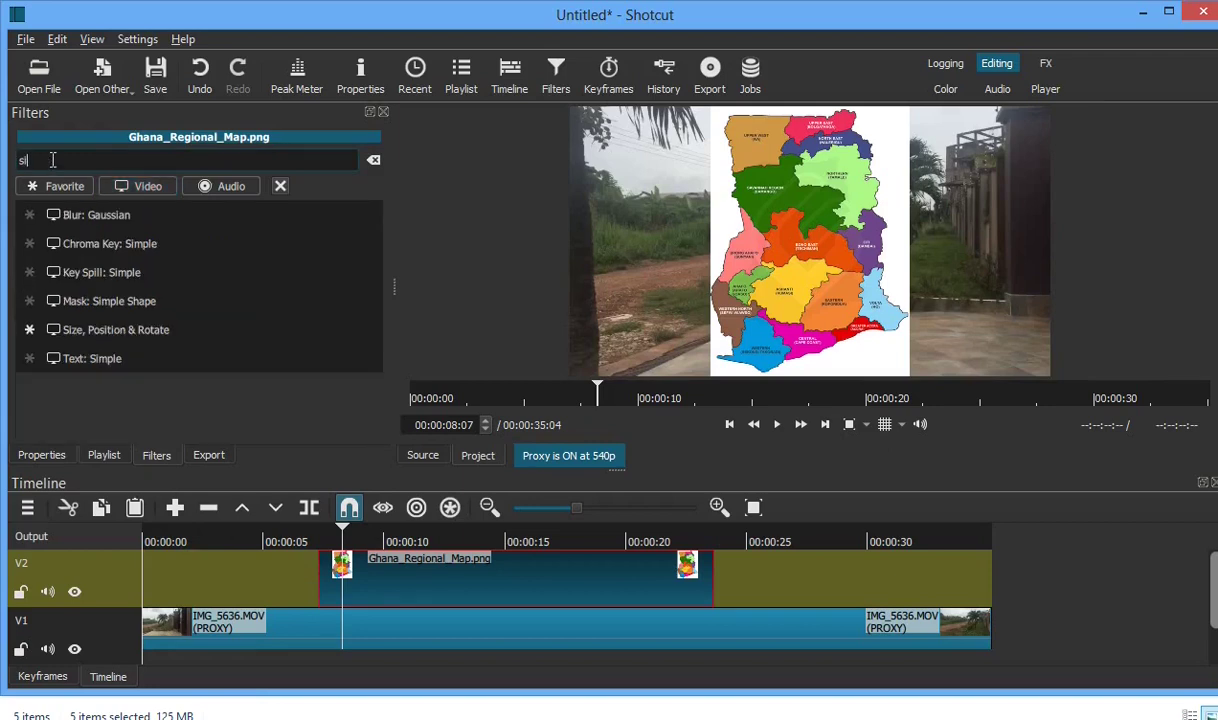
pyautogui.write('ze')
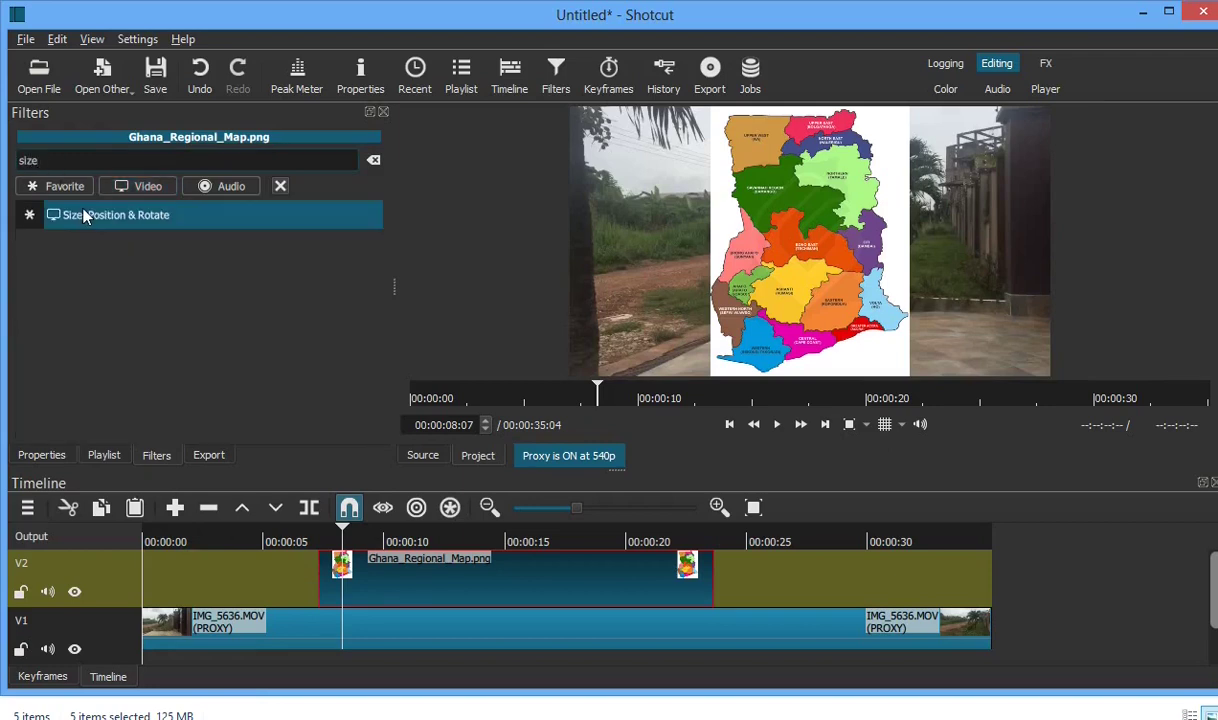
pyautogui.click(85, 216)
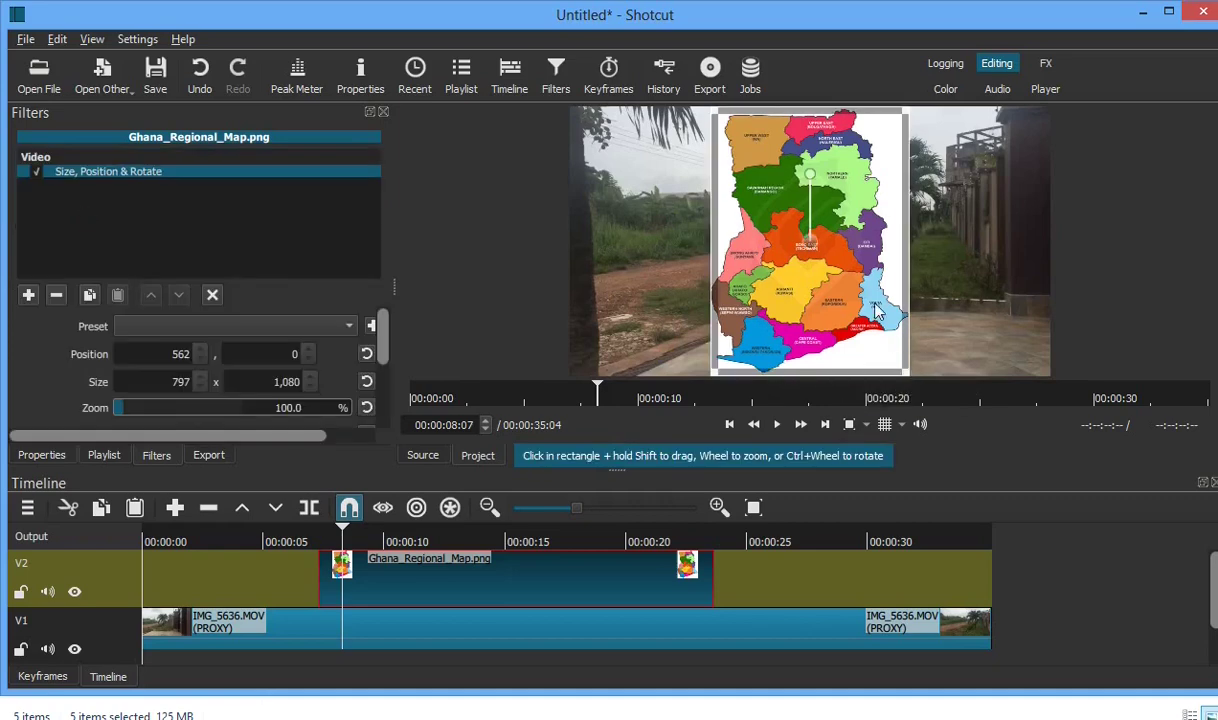
# Step: Shrink the map overlay to about 263 x 356 and move it to the frame's upper-right corner at position 1604, 19
pyautogui.moveTo(877, 312); pyautogui.dragTo(786, 203)
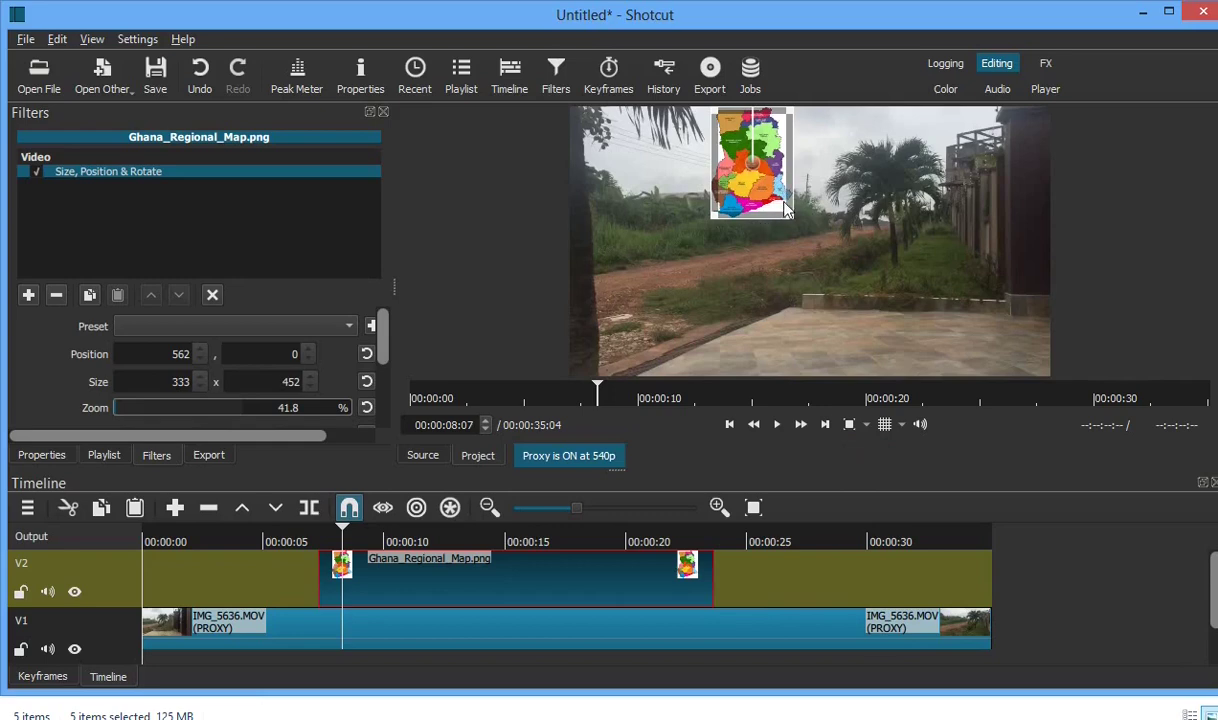
pyautogui.moveTo(789, 215); pyautogui.dragTo(775, 196)
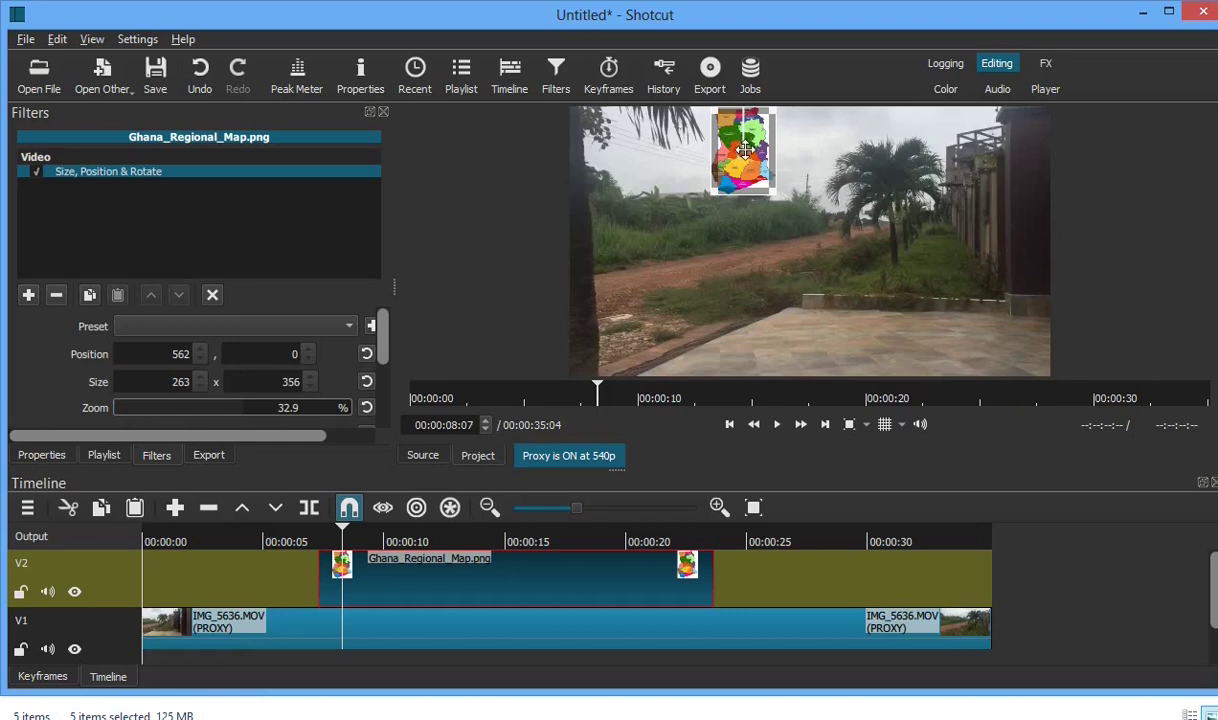
pyautogui.moveTo(745, 150); pyautogui.dragTo(1013, 176)
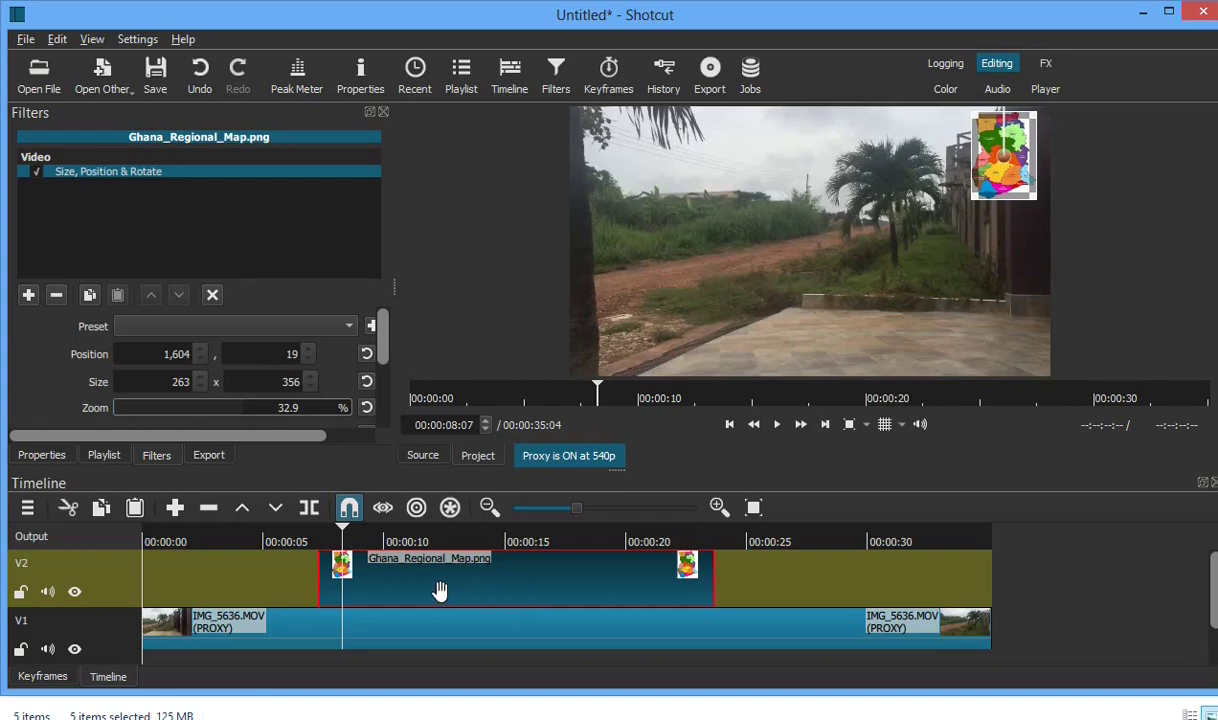
# Step: Make the map clip on V2 span the whole main video from the timeline start, and play through to check it
pyautogui.moveTo(440, 591); pyautogui.dragTo(265, 578)
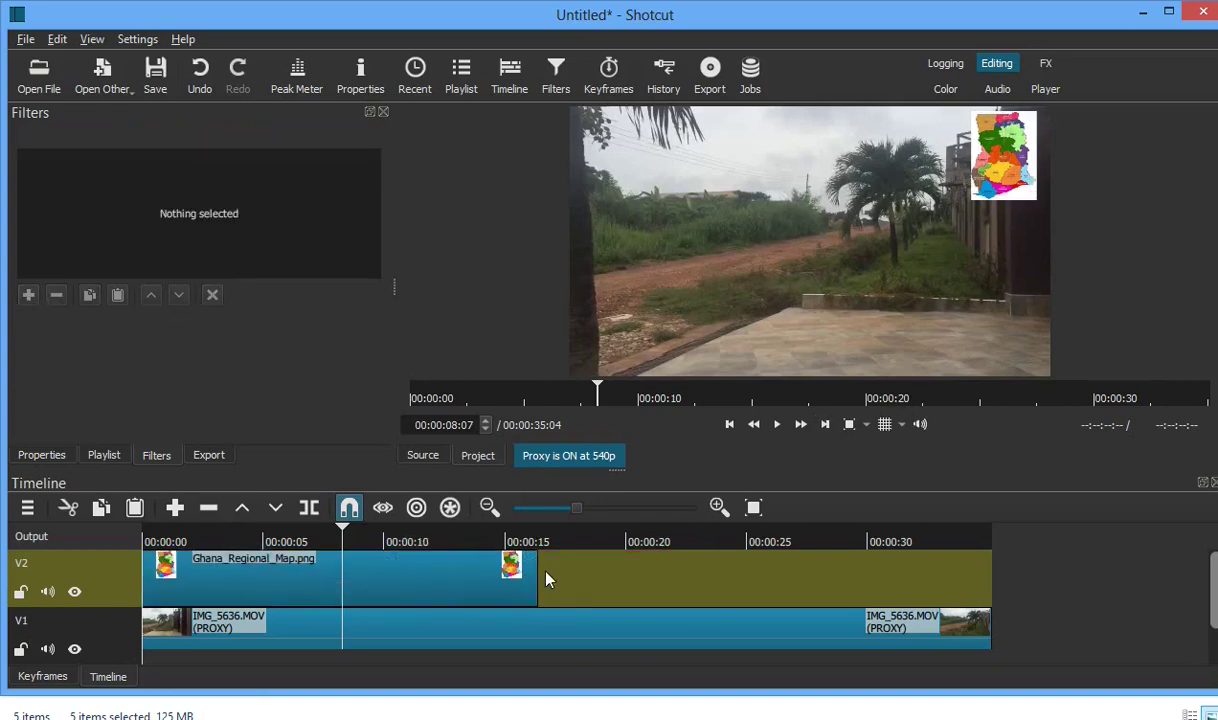
pyautogui.moveTo(538, 578); pyautogui.dragTo(1005, 578)
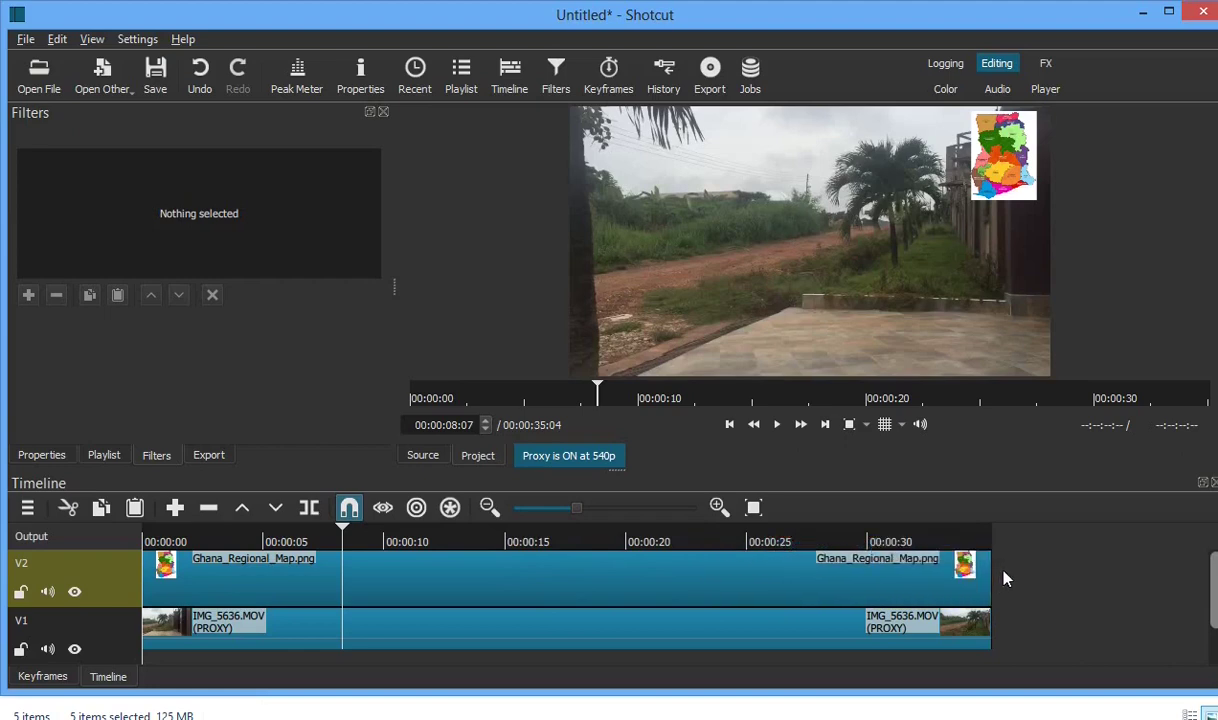
pyautogui.click(149, 540)
pyautogui.click(142, 540)
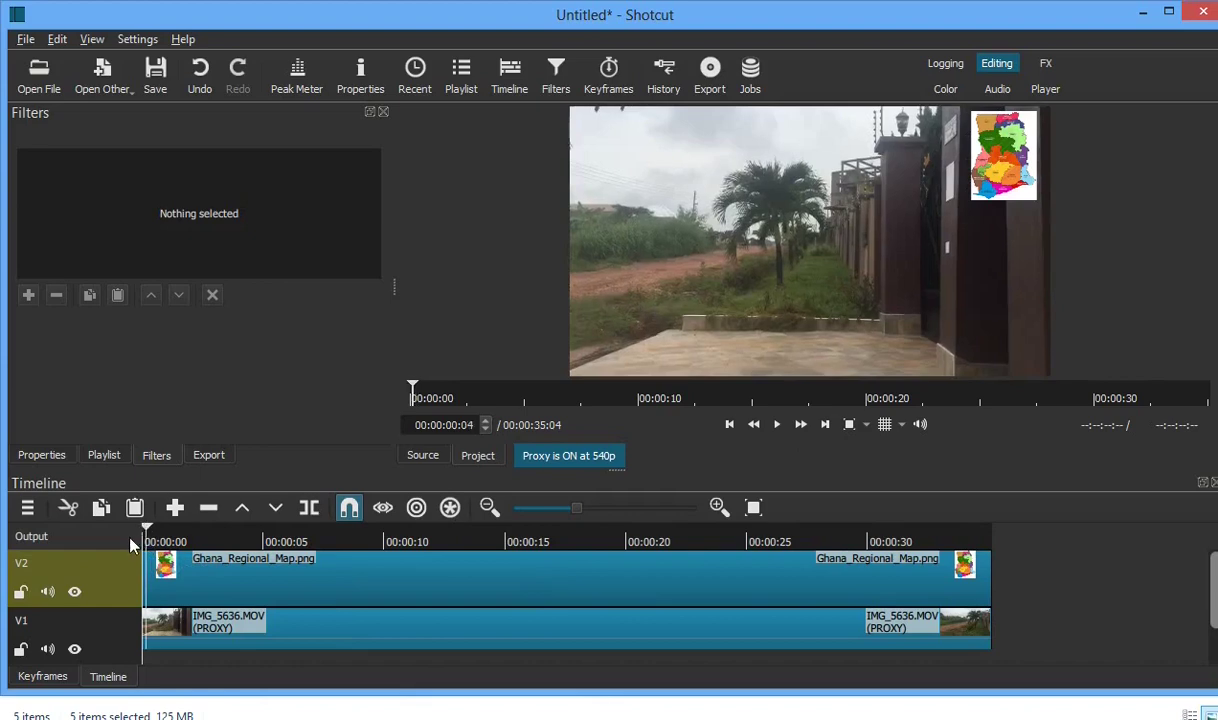
pyautogui.press('space')
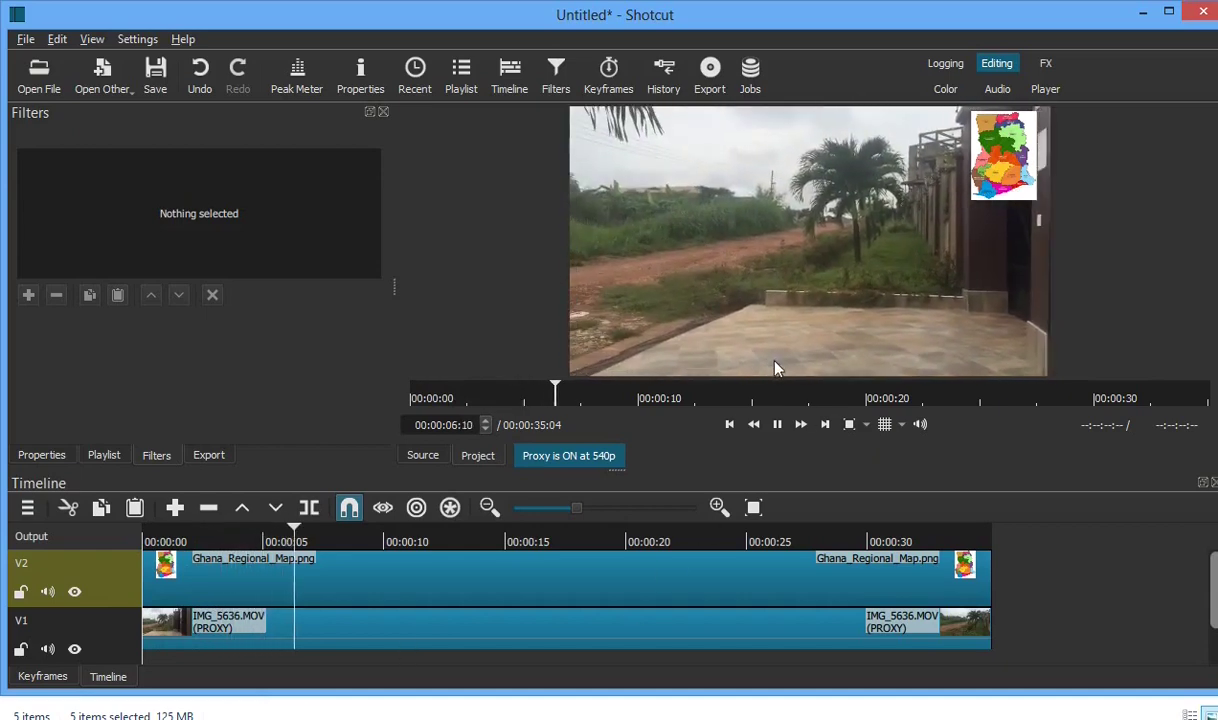
pyautogui.click(817, 541)
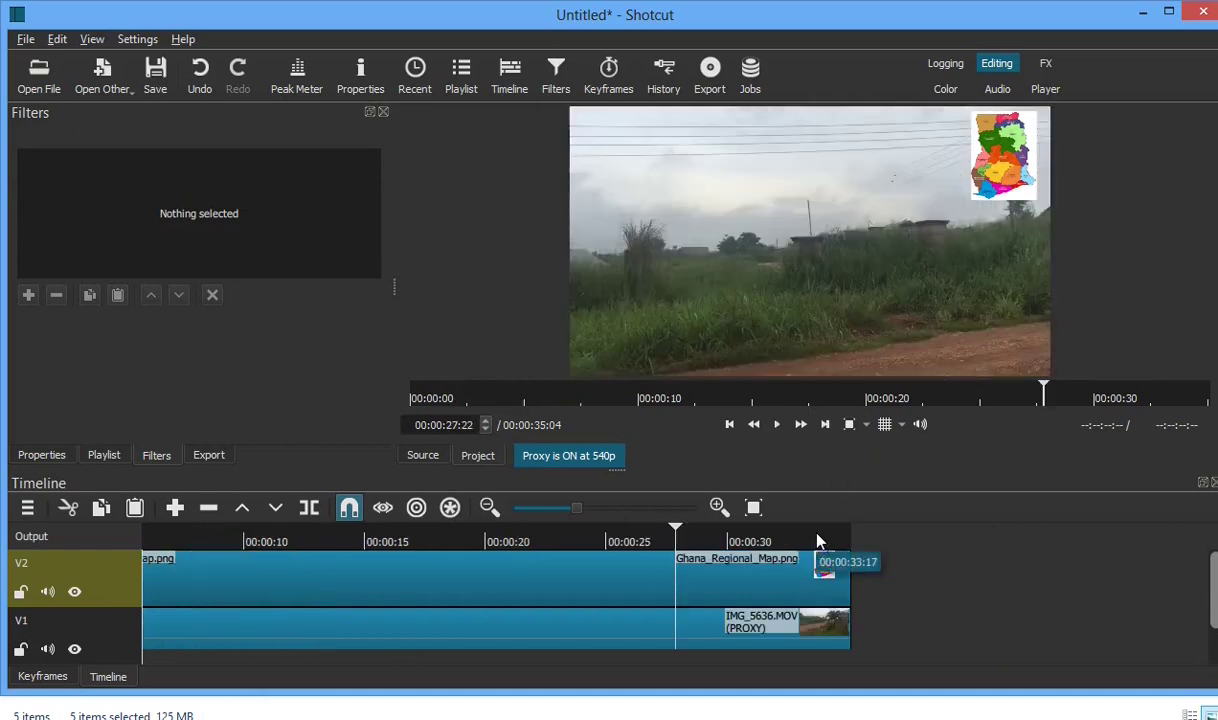